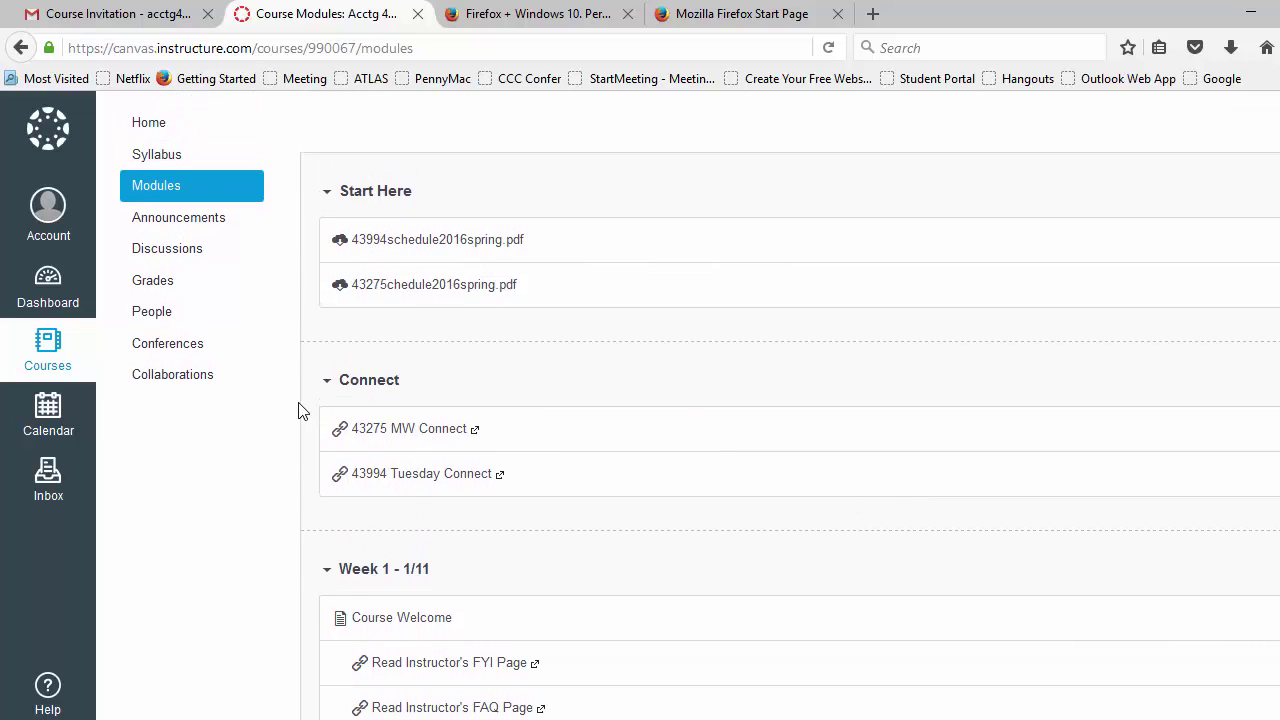
Step: Open the Profile page from the Account tray in the global navigation
{"action": "left_click", "coordinate": [48, 215]}
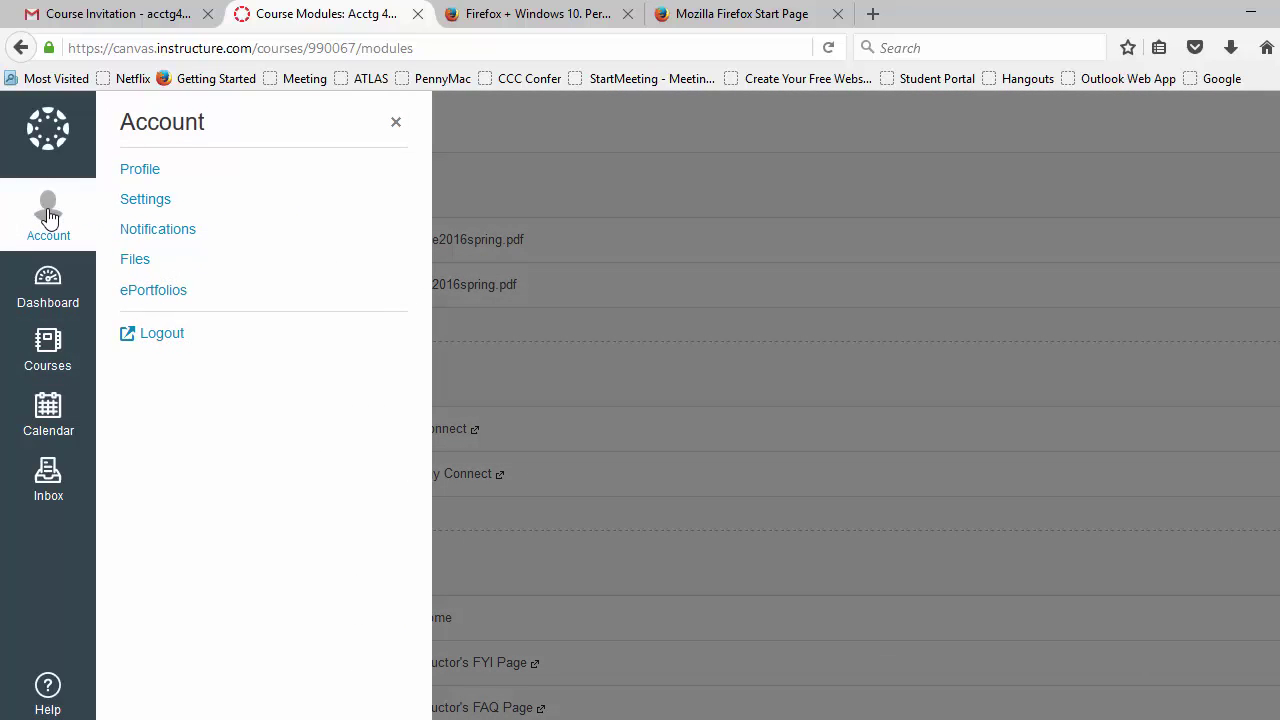
{"action": "left_click", "coordinate": [138, 175]}
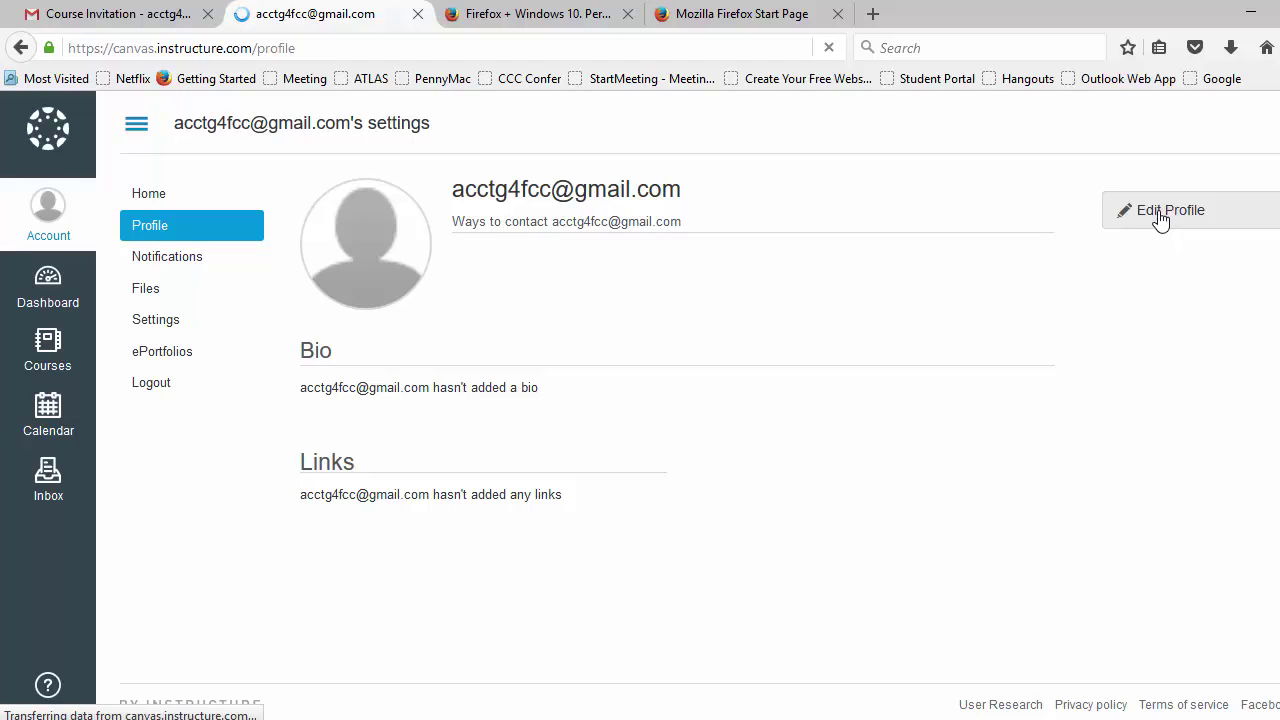
{"action": "left_click", "coordinate": [1160, 220]}
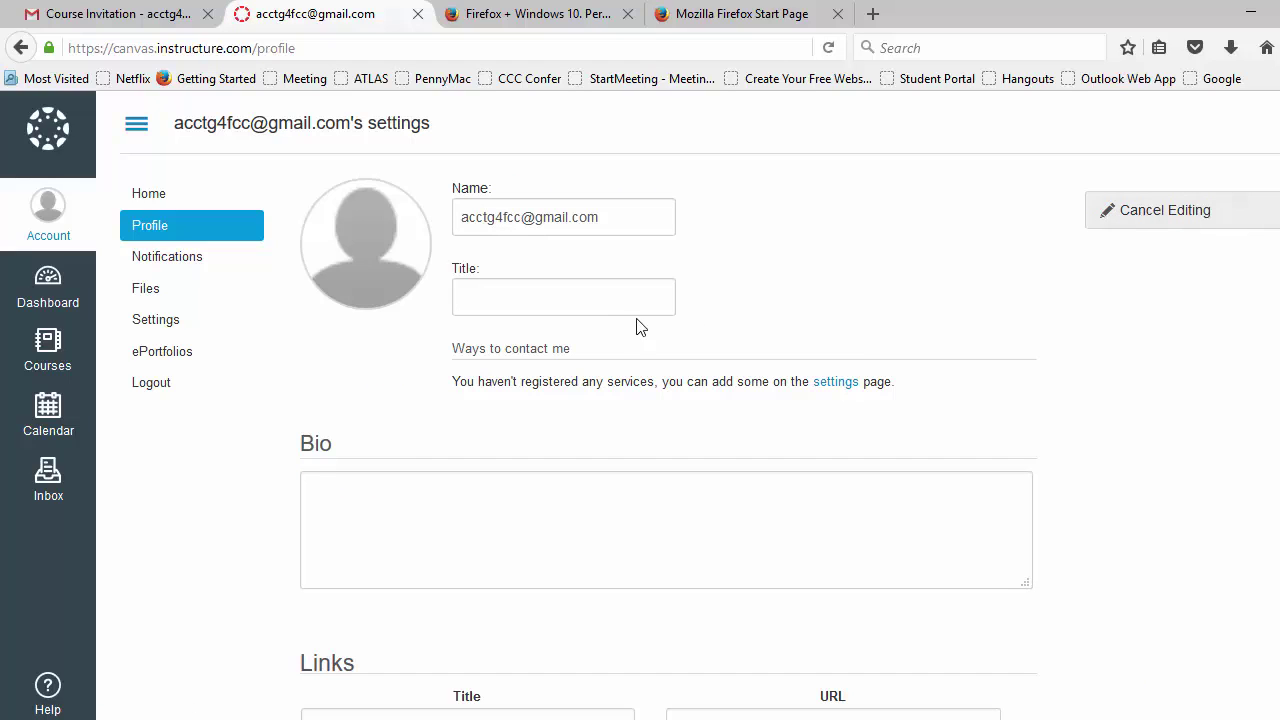
{"action": "left_click", "coordinate": [646, 214]}
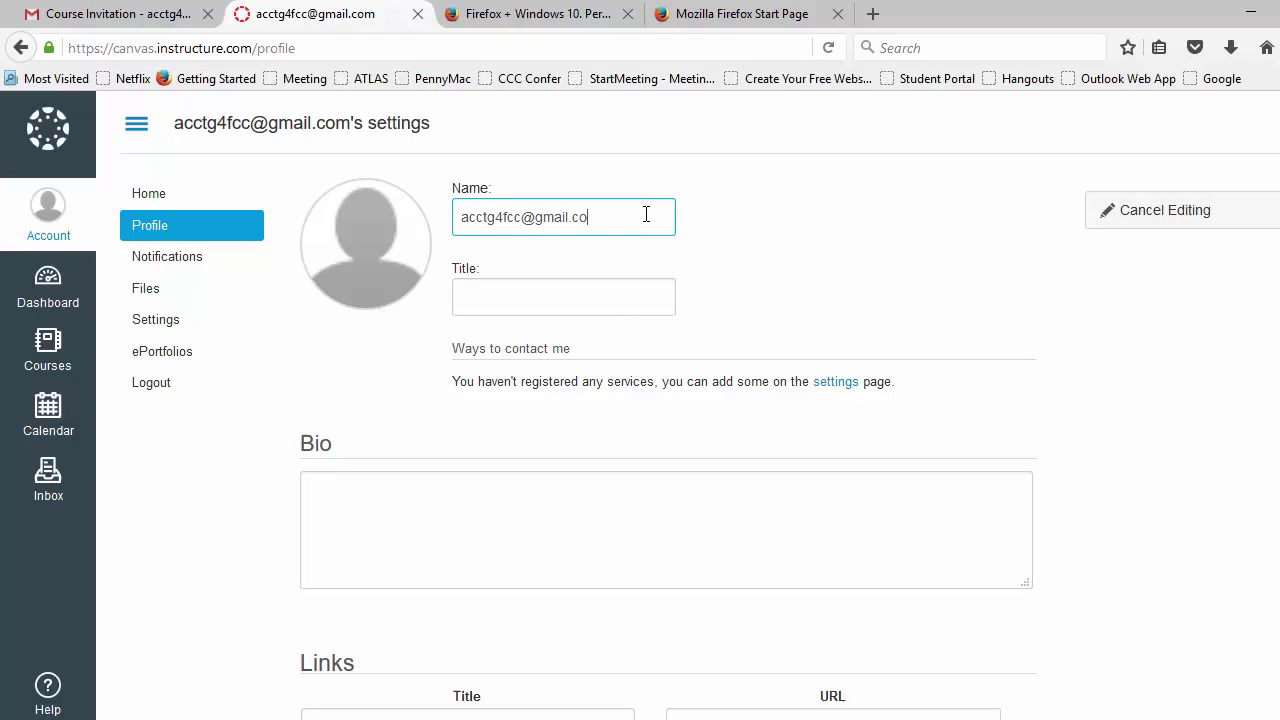
{"action": "key", "text": "BackSpace"}
{"action": "key", "text": "BackSpace"}
{"action": "key", "text": "BackSpace"}
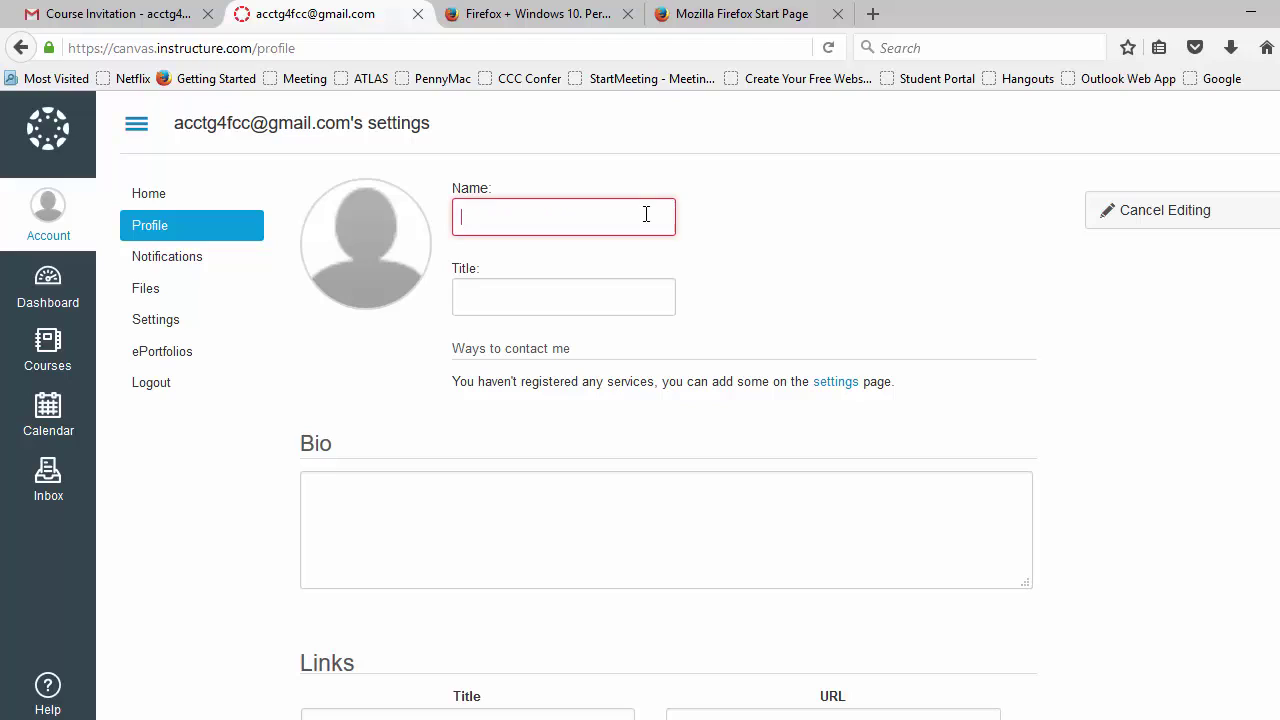
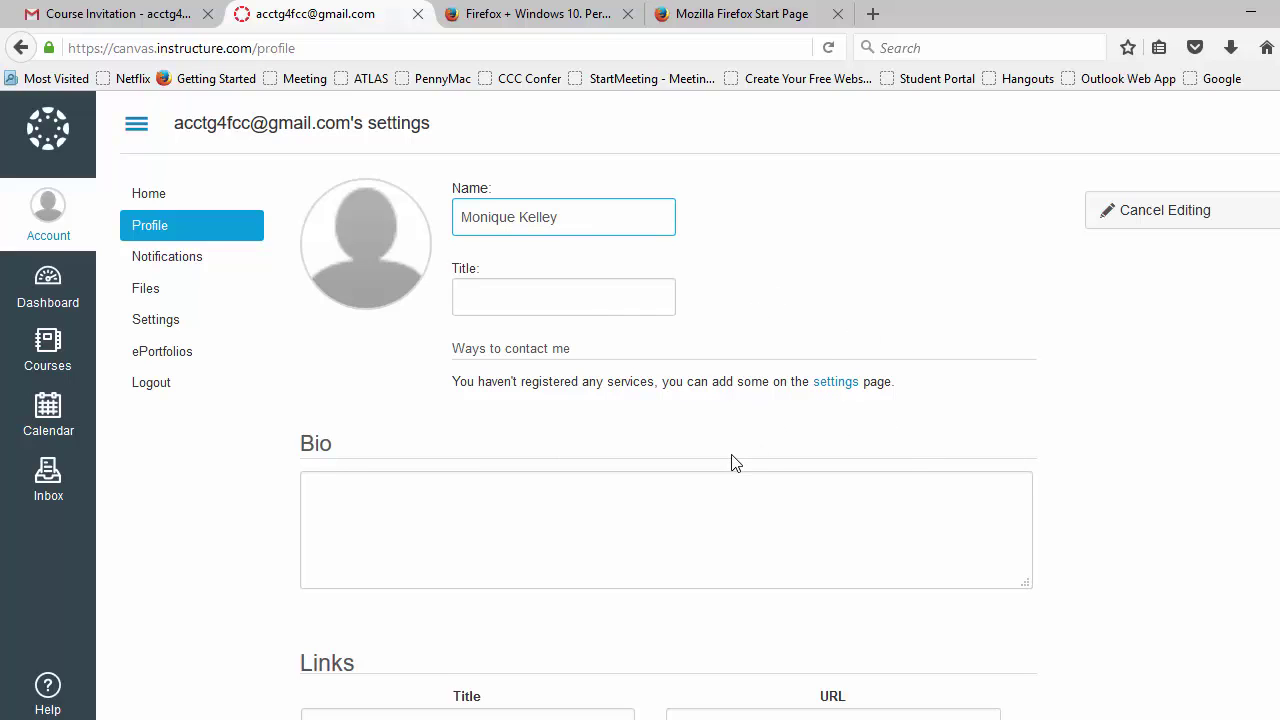
{"action": "scroll", "coordinate": [731, 462], "scroll_direction": "down", "scroll_amount": 2}
{"action": "scroll", "coordinate": [731, 462], "scroll_direction": "down", "scroll_amount": 3}
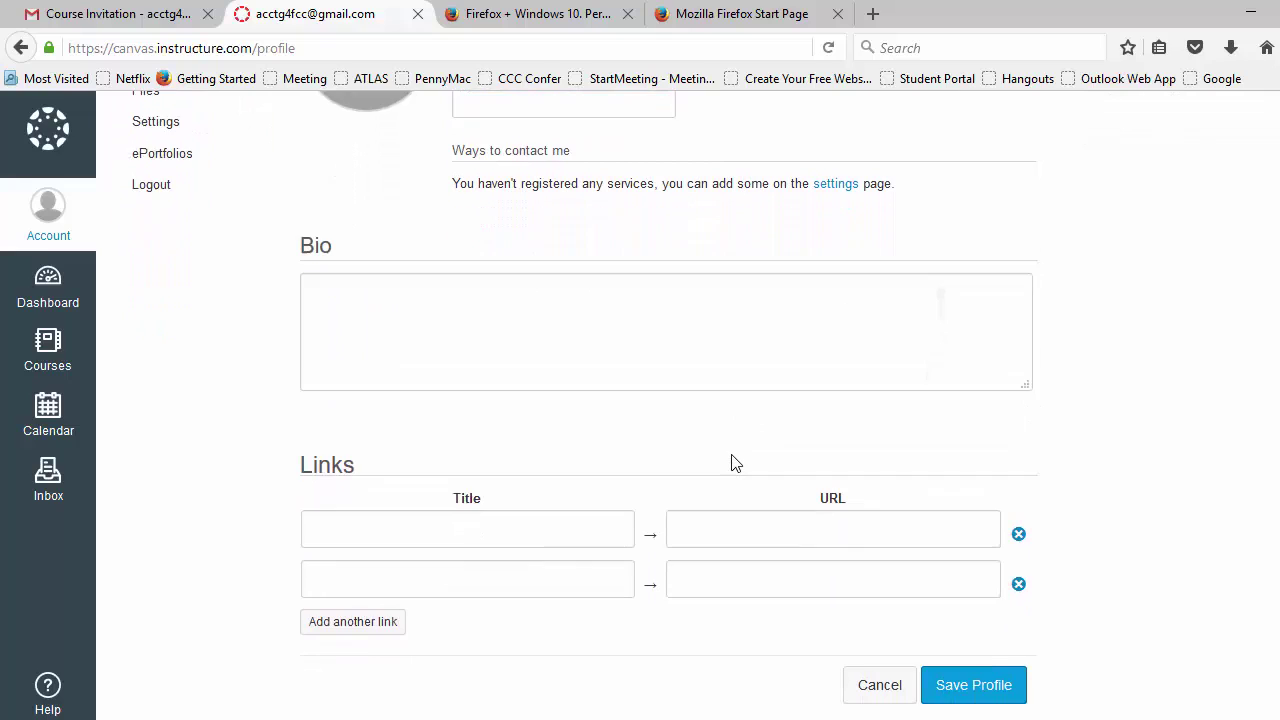
{"action": "scroll", "coordinate": [731, 460], "scroll_direction": "up", "scroll_amount": 2}
{"action": "scroll", "coordinate": [731, 460], "scroll_direction": "up", "scroll_amount": 3}
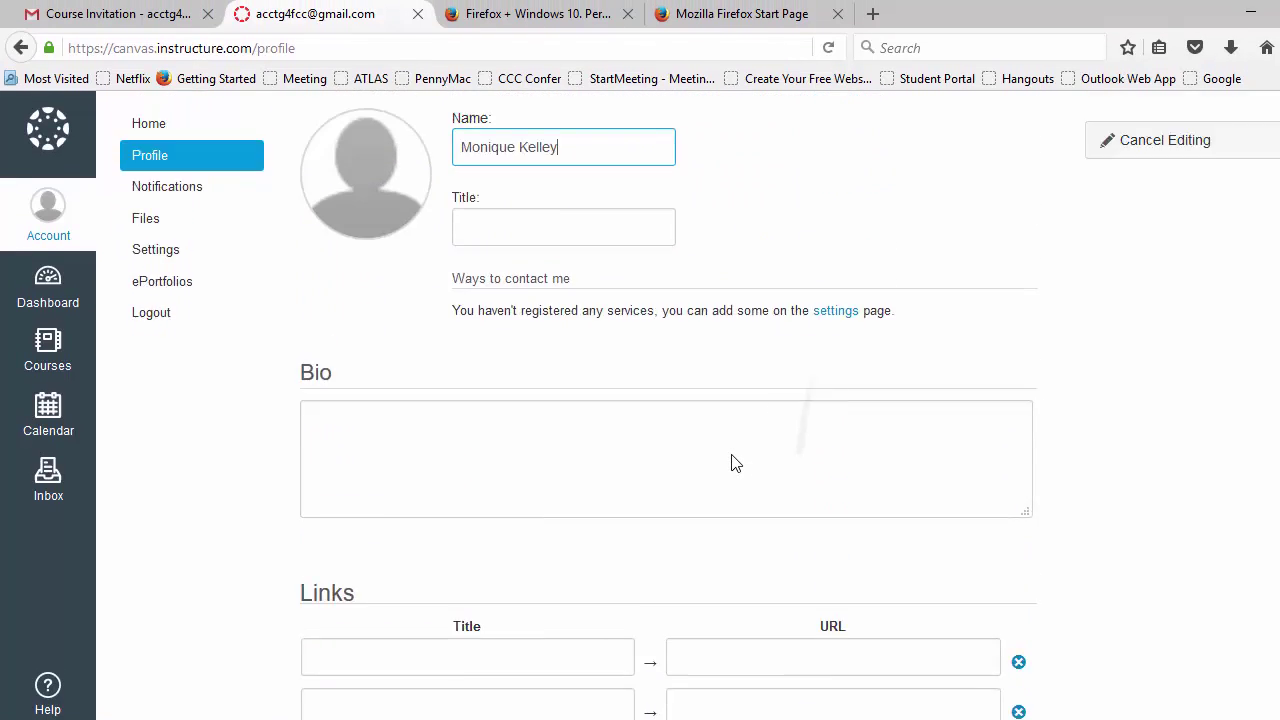
{"action": "left_click", "coordinate": [552, 578]}
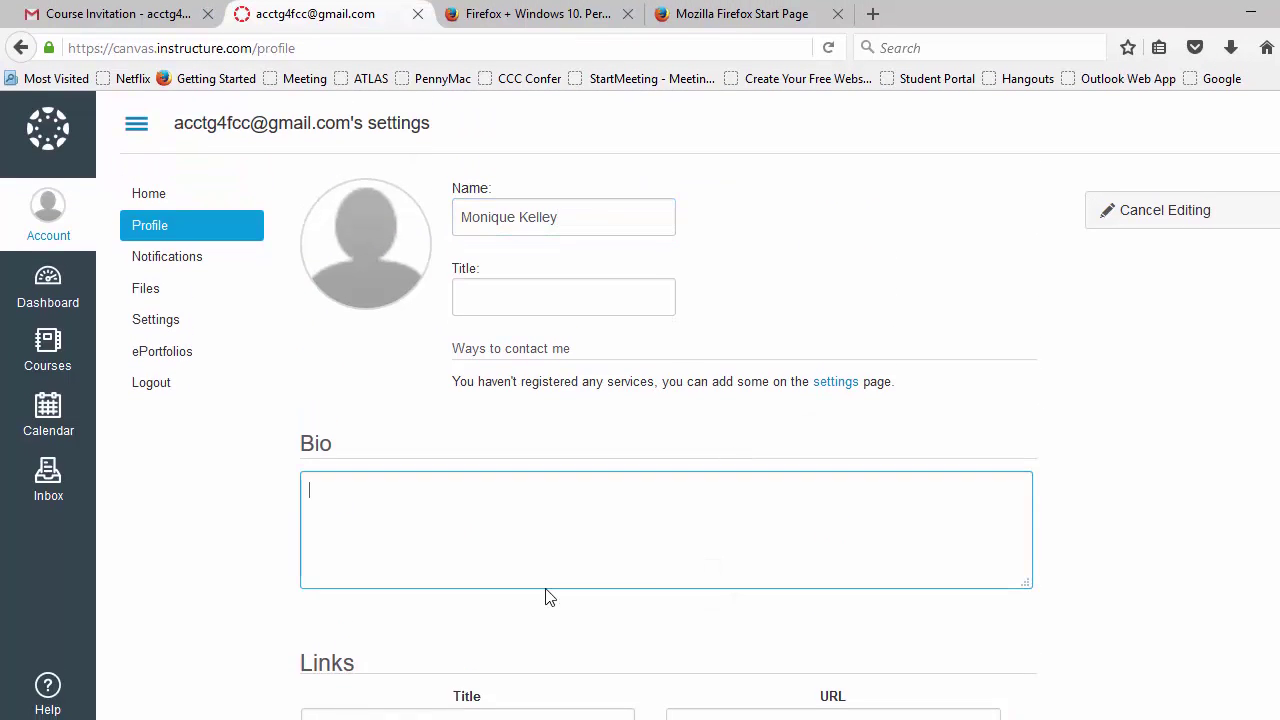
Step: Replace the blank silhouette with the teal geometric Gravatar image as the profile picture
{"action": "left_click", "coordinate": [390, 285]}
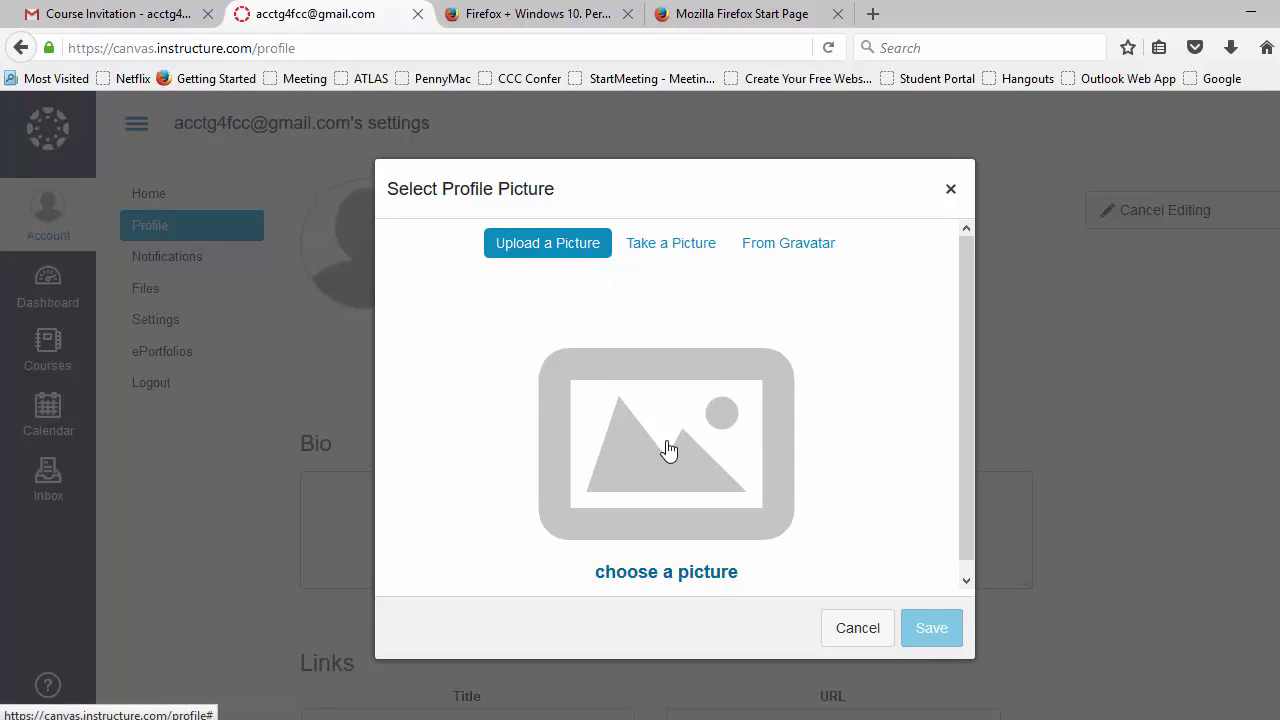
{"action": "left_click", "coordinate": [791, 255]}
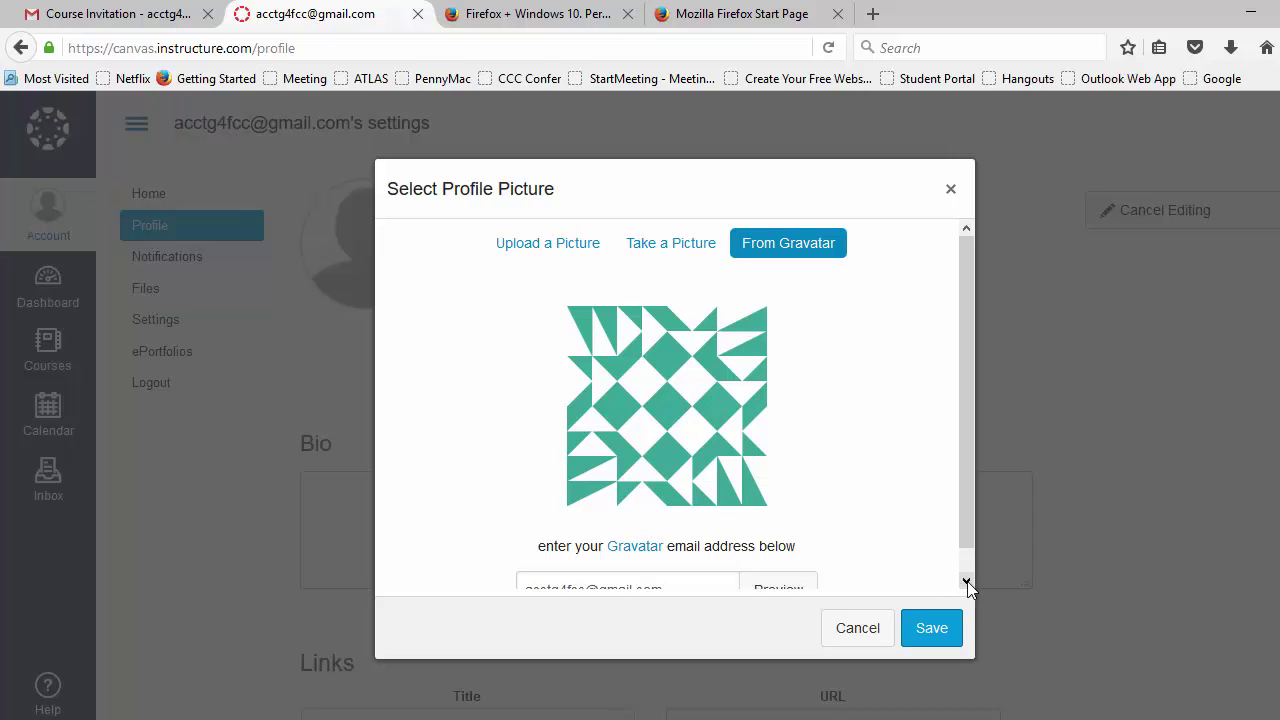
{"action": "scroll", "coordinate": [955, 583], "scroll_direction": "down", "scroll_amount": 1}
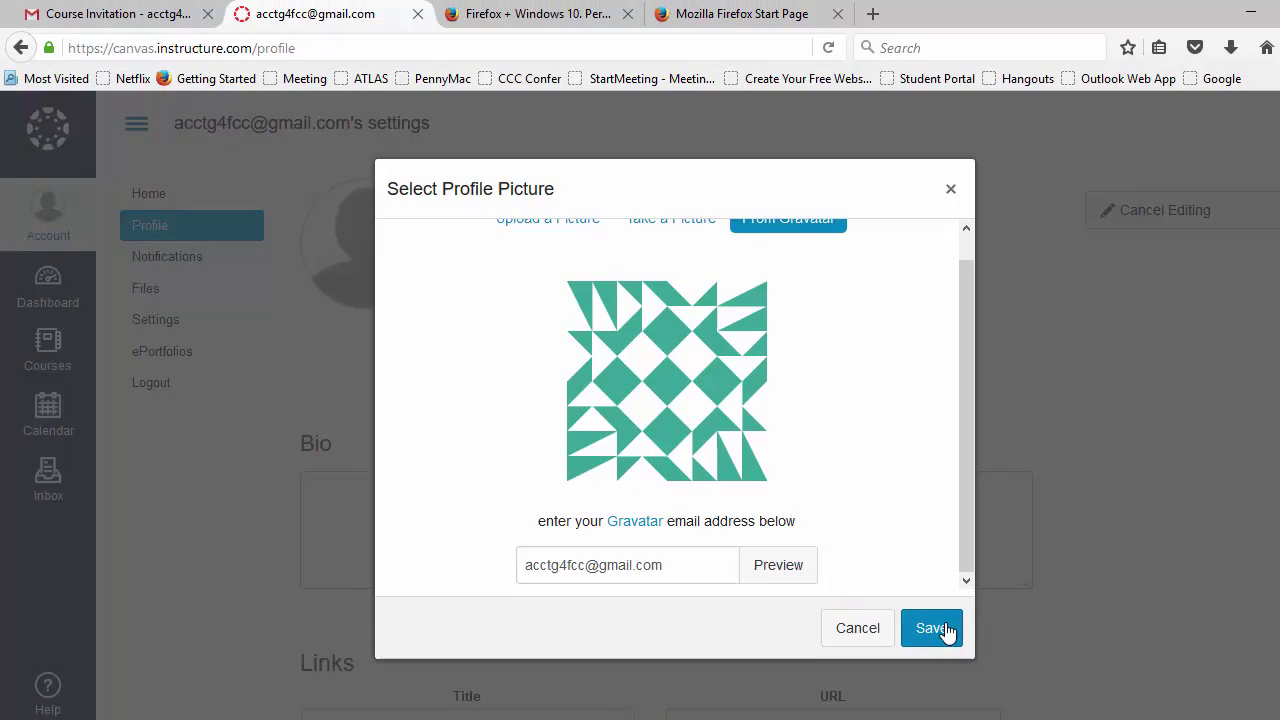
{"action": "left_click", "coordinate": [947, 630]}
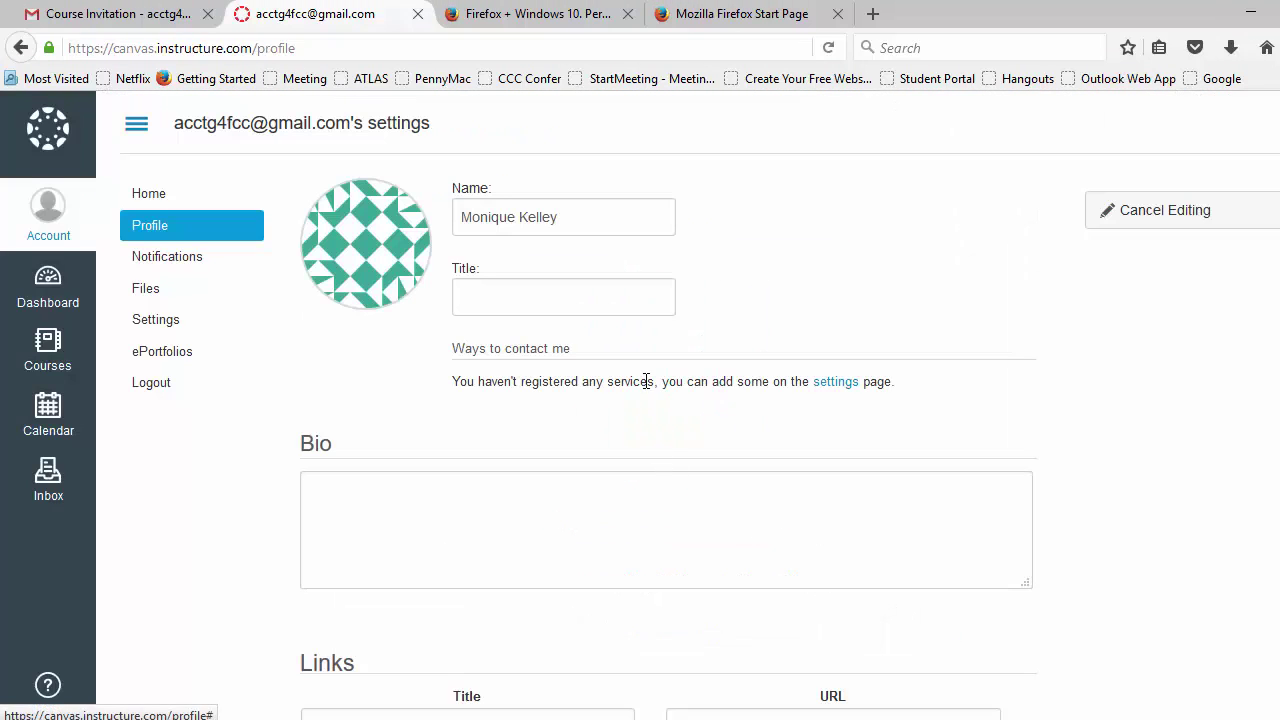
Step: Enter title Student and a bio about sharing with the CANVAS community, then save the profile
{"action": "left_click", "coordinate": [581, 304]}
{"action": "type", "text": "Student"}
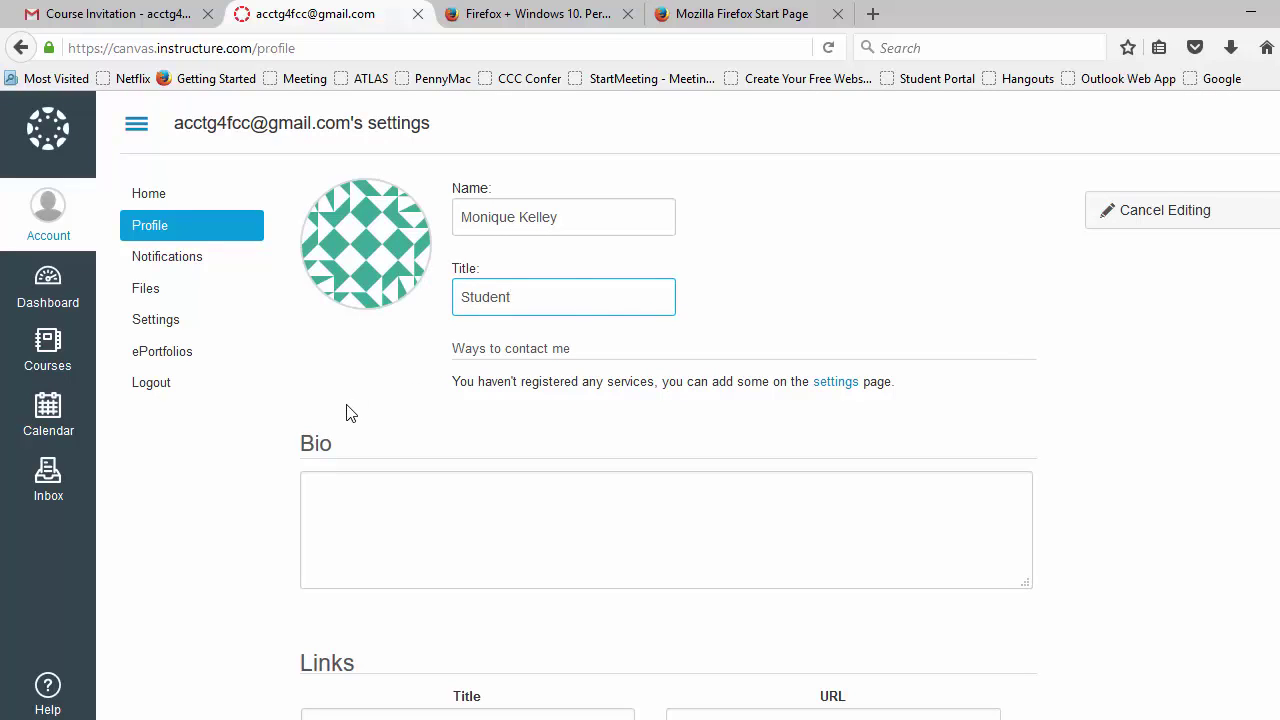
{"action": "left_click", "coordinate": [367, 508]}
{"action": "type", "text": "Anything you would like to share with the CANVAS co"}
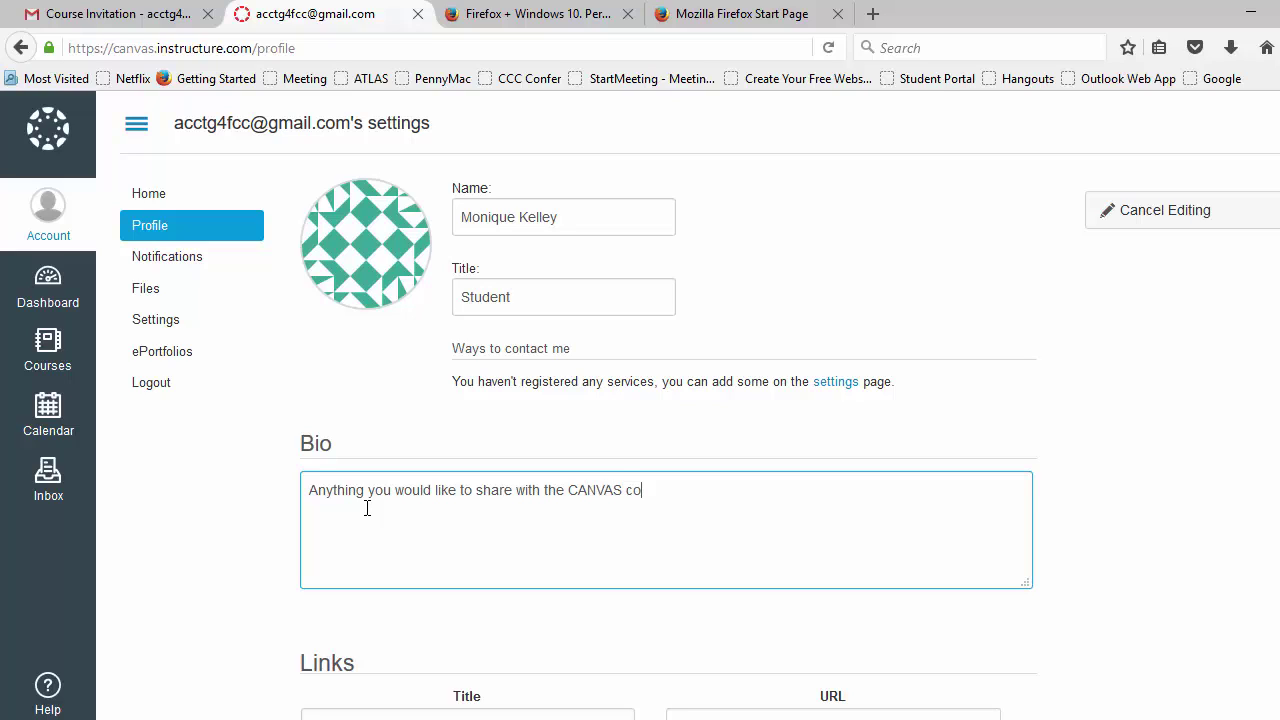
{"action": "type", "text": "mmunity."}
{"action": "scroll", "coordinate": [860, 435], "scroll_direction": "down", "scroll_amount": 5}
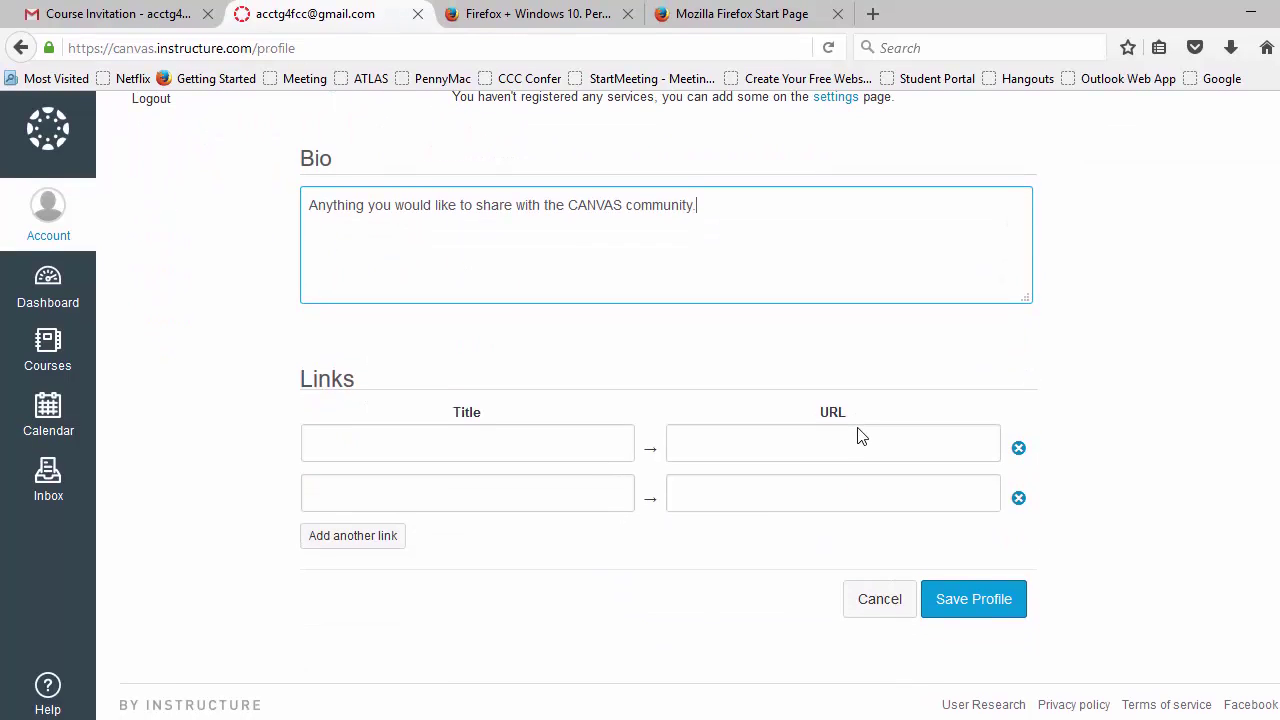
{"action": "left_click", "coordinate": [1000, 606]}
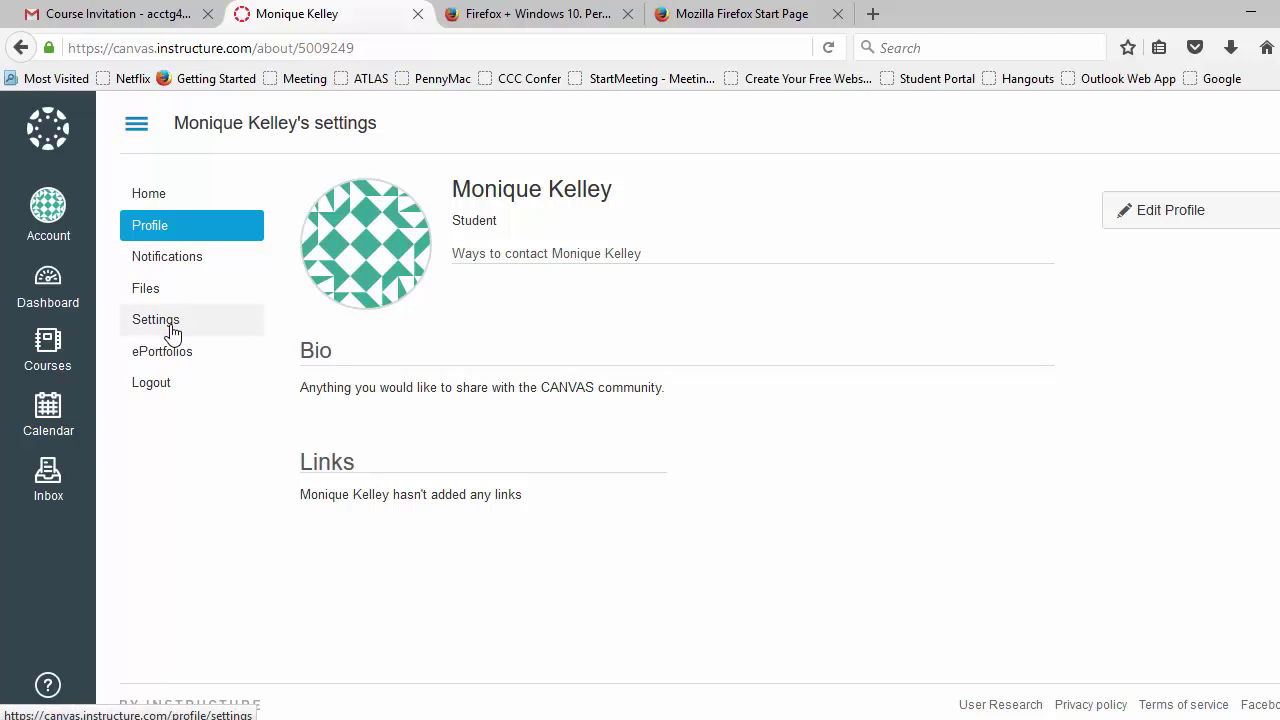
Step: In Notification Preferences, set Announcement emails to a Weekly summary instead of ASAP
{"action": "left_click", "coordinate": [177, 265]}
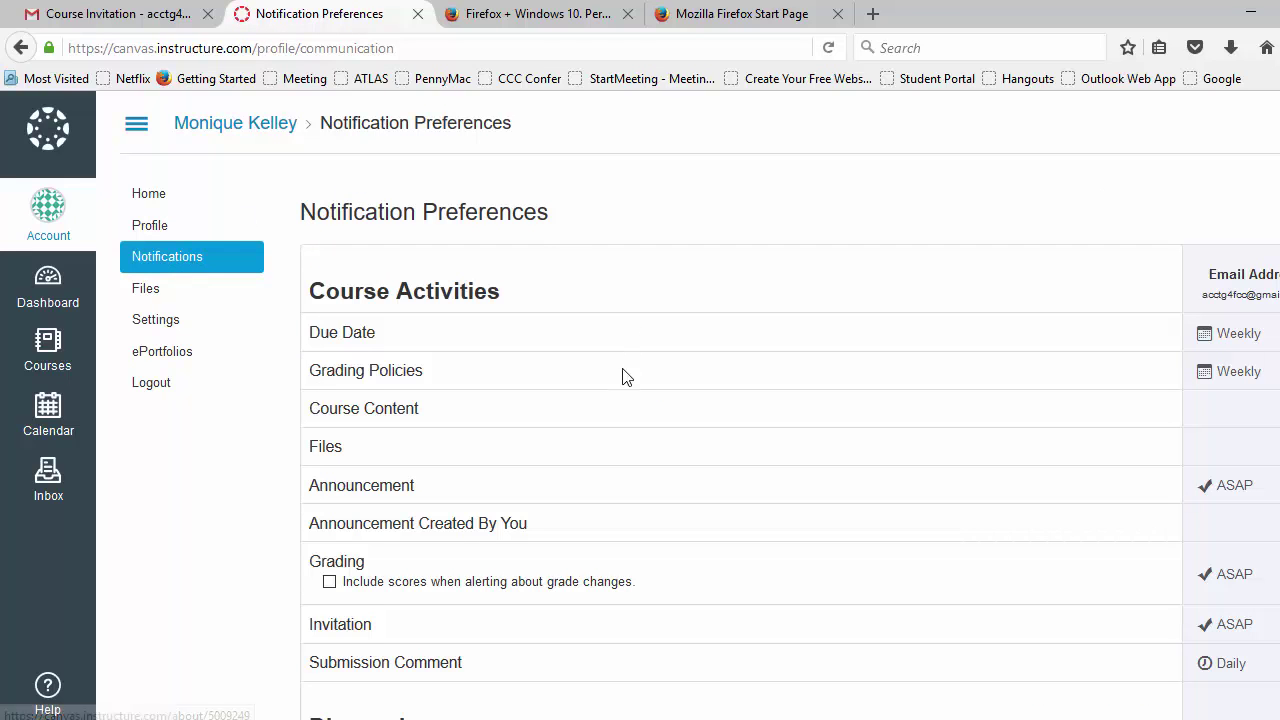
{"action": "scroll", "coordinate": [620, 413], "scroll_direction": "down", "scroll_amount": 4}
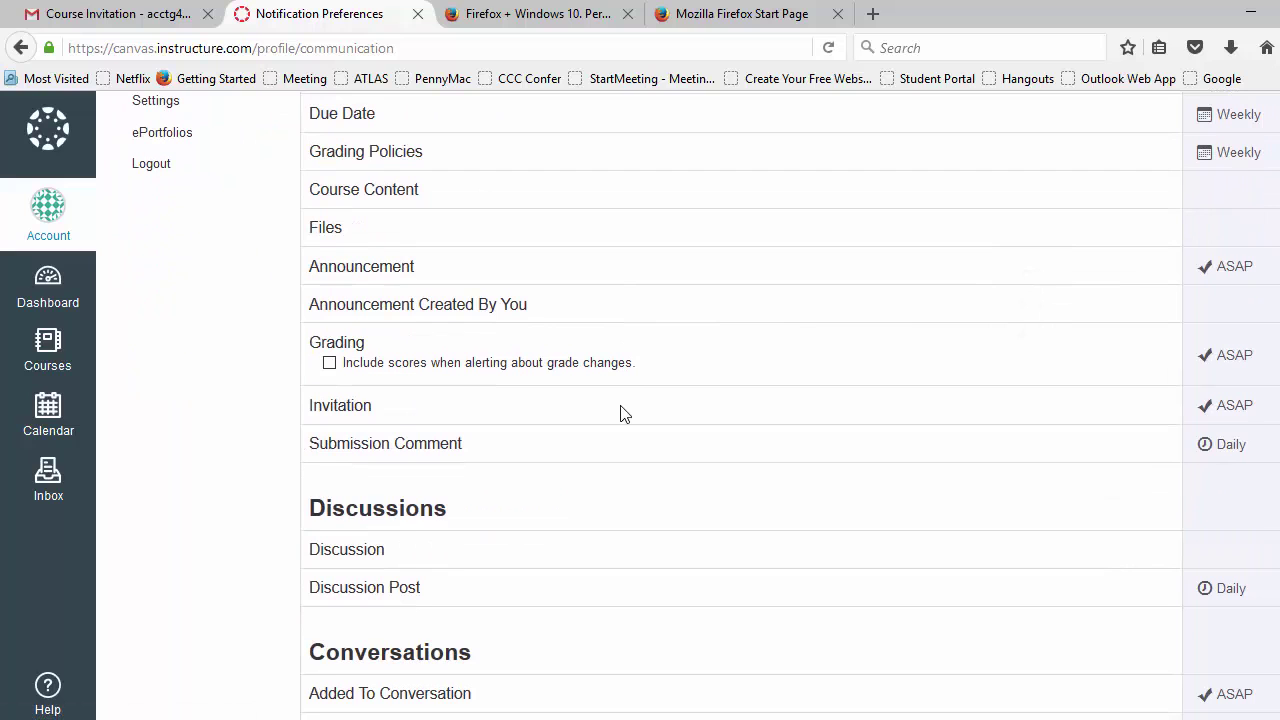
{"action": "scroll", "coordinate": [620, 413], "scroll_direction": "down", "scroll_amount": 3}
{"action": "scroll", "coordinate": [620, 413], "scroll_direction": "down", "scroll_amount": 1}
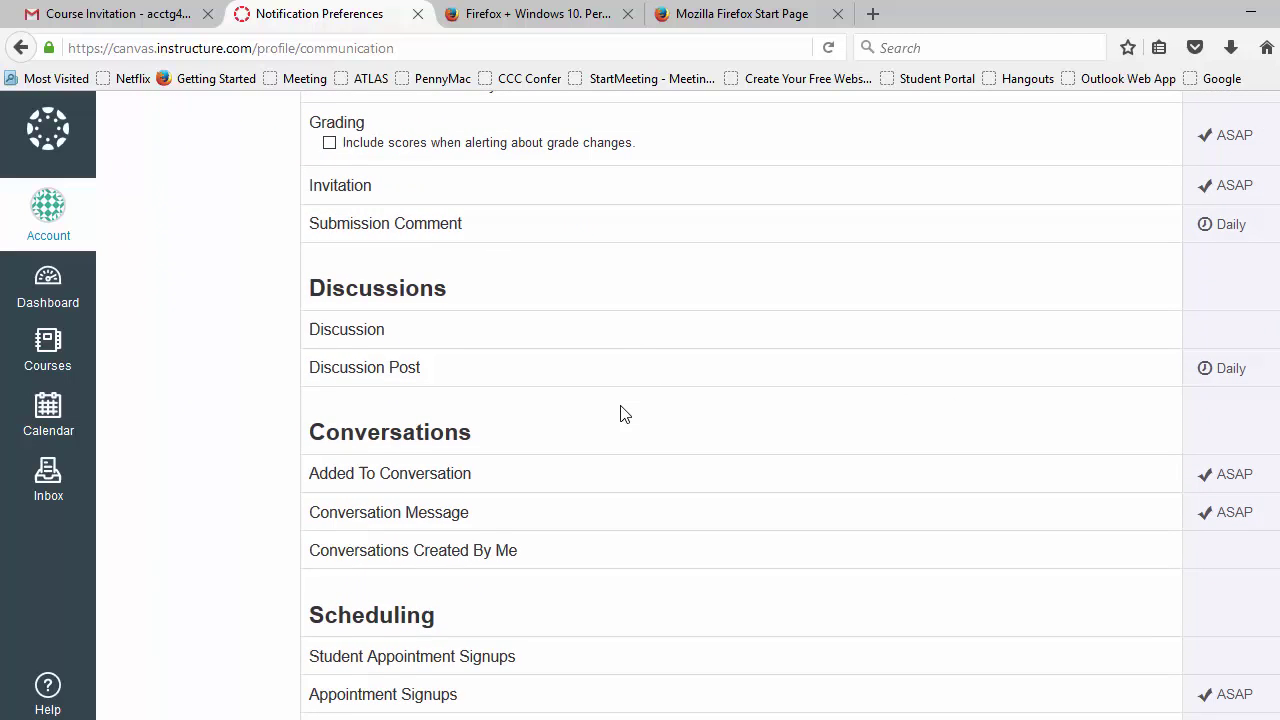
{"action": "scroll", "coordinate": [620, 413], "scroll_direction": "down", "scroll_amount": 4}
{"action": "scroll", "coordinate": [620, 413], "scroll_direction": "down", "scroll_amount": 4}
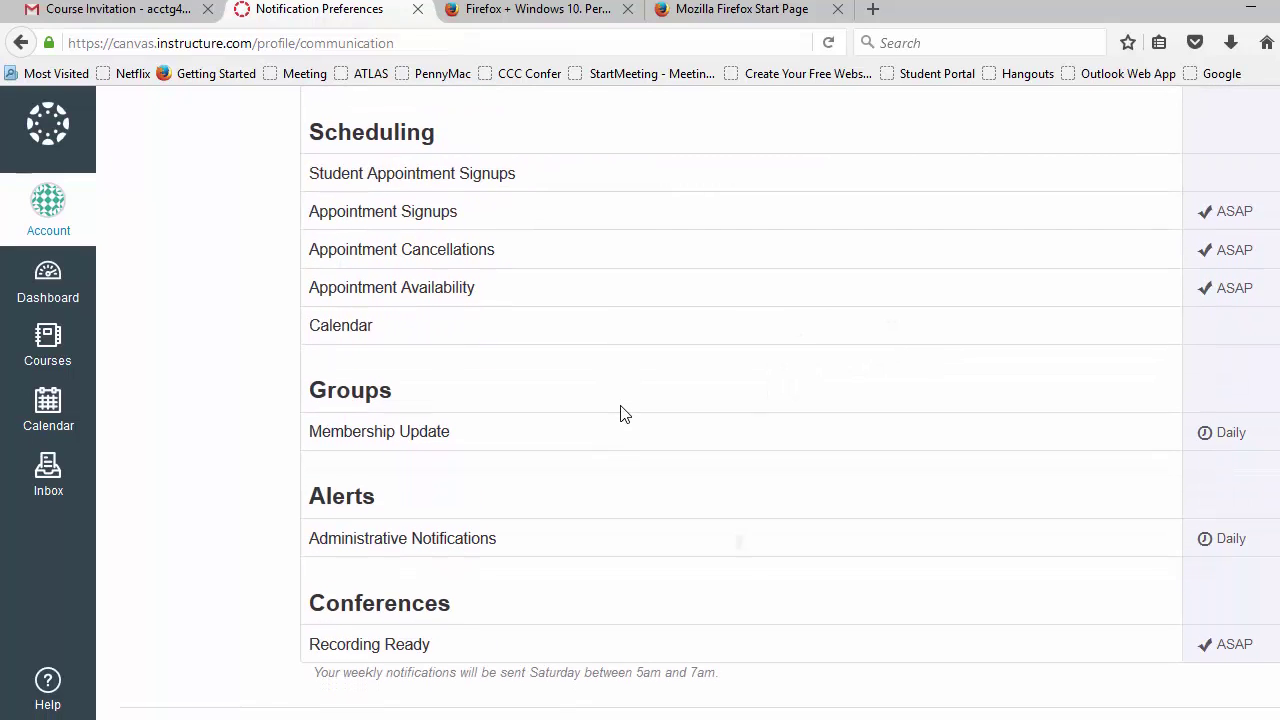
{"action": "scroll", "coordinate": [620, 413], "scroll_direction": "down", "scroll_amount": 1}
{"action": "scroll", "coordinate": [620, 413], "scroll_direction": "up", "scroll_amount": 4}
{"action": "scroll", "coordinate": [620, 413], "scroll_direction": "up", "scroll_amount": 2}
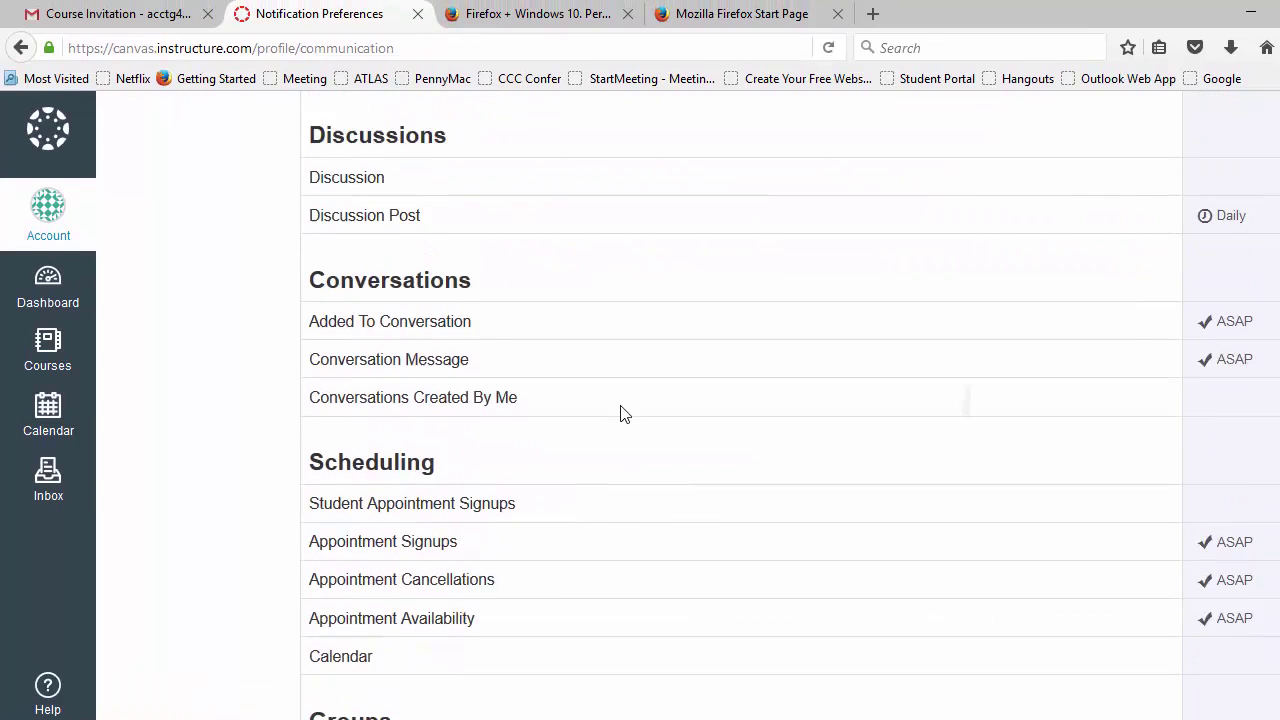
{"action": "scroll", "coordinate": [620, 413], "scroll_direction": "up", "scroll_amount": 1}
{"action": "scroll", "coordinate": [620, 413], "scroll_direction": "up", "scroll_amount": 2}
{"action": "scroll", "coordinate": [620, 413], "scroll_direction": "up", "scroll_amount": 1}
{"action": "scroll", "coordinate": [620, 413], "scroll_direction": "up", "scroll_amount": 5}
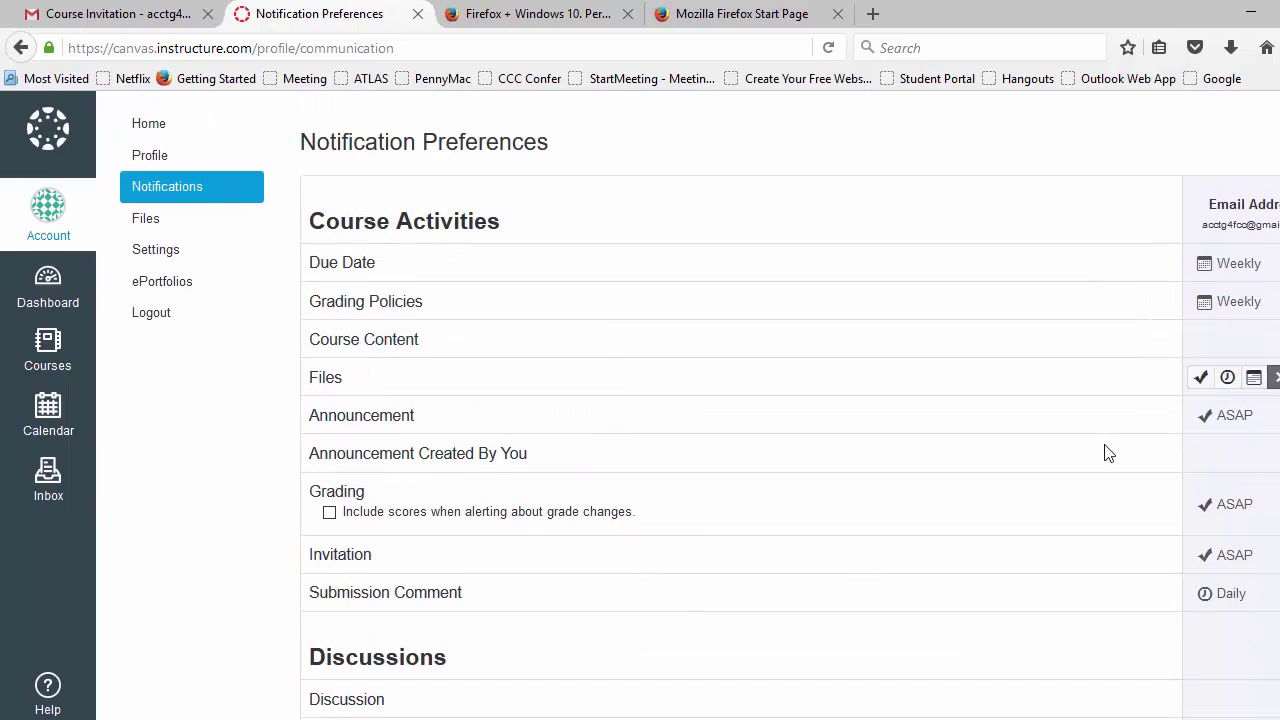
{"action": "mouse_move", "coordinate": [1128, 453]}
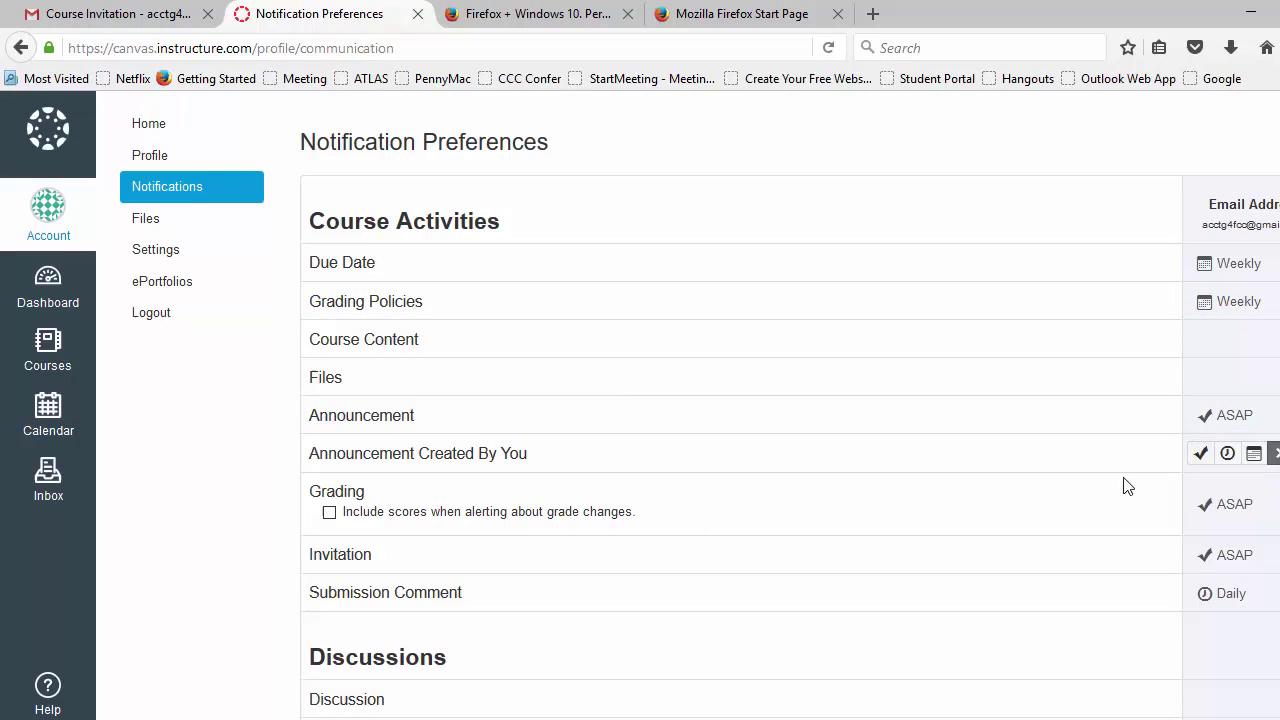
{"action": "scroll", "coordinate": [1130, 461], "scroll_direction": "down", "scroll_amount": 1}
{"action": "scroll", "coordinate": [1130, 461], "scroll_direction": "down", "scroll_amount": 1}
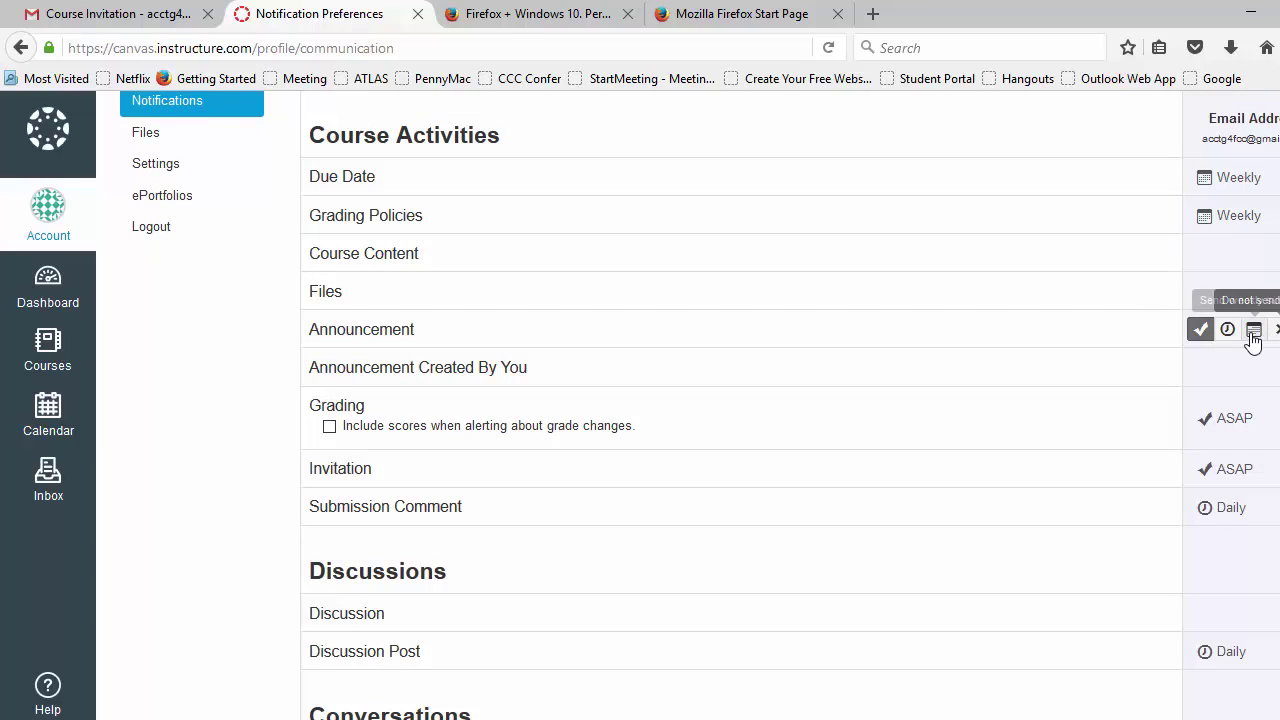
{"action": "left_click", "coordinate": [1252, 337]}
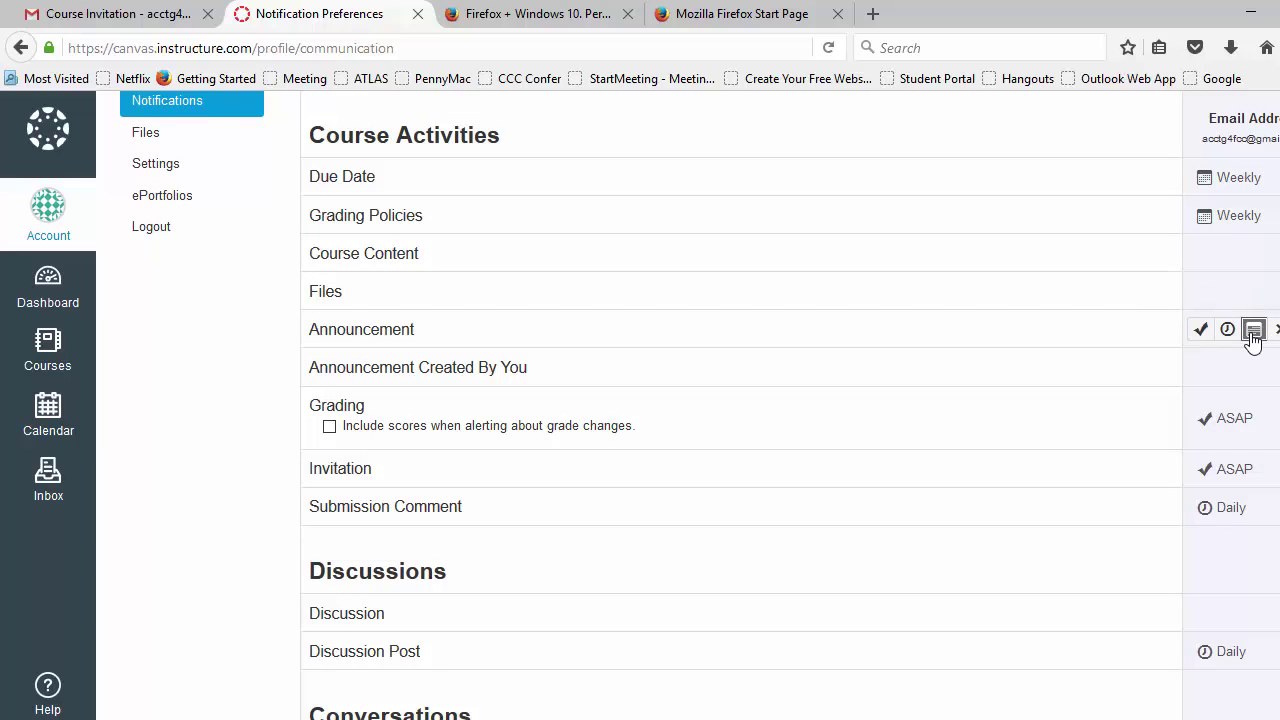
{"action": "mouse_move", "coordinate": [1230, 367]}
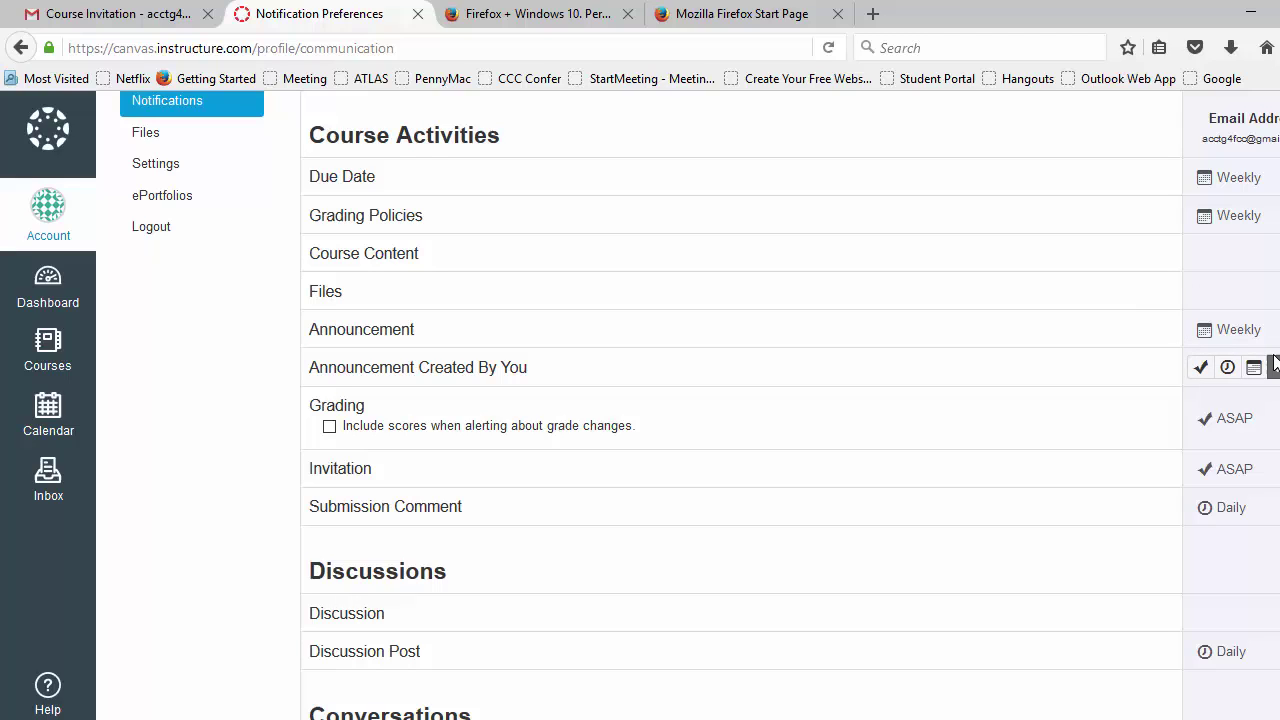
Step: Scroll through the remaining notification preferences to review their delivery frequencies
{"action": "scroll", "coordinate": [993, 401], "scroll_direction": "down", "scroll_amount": 2}
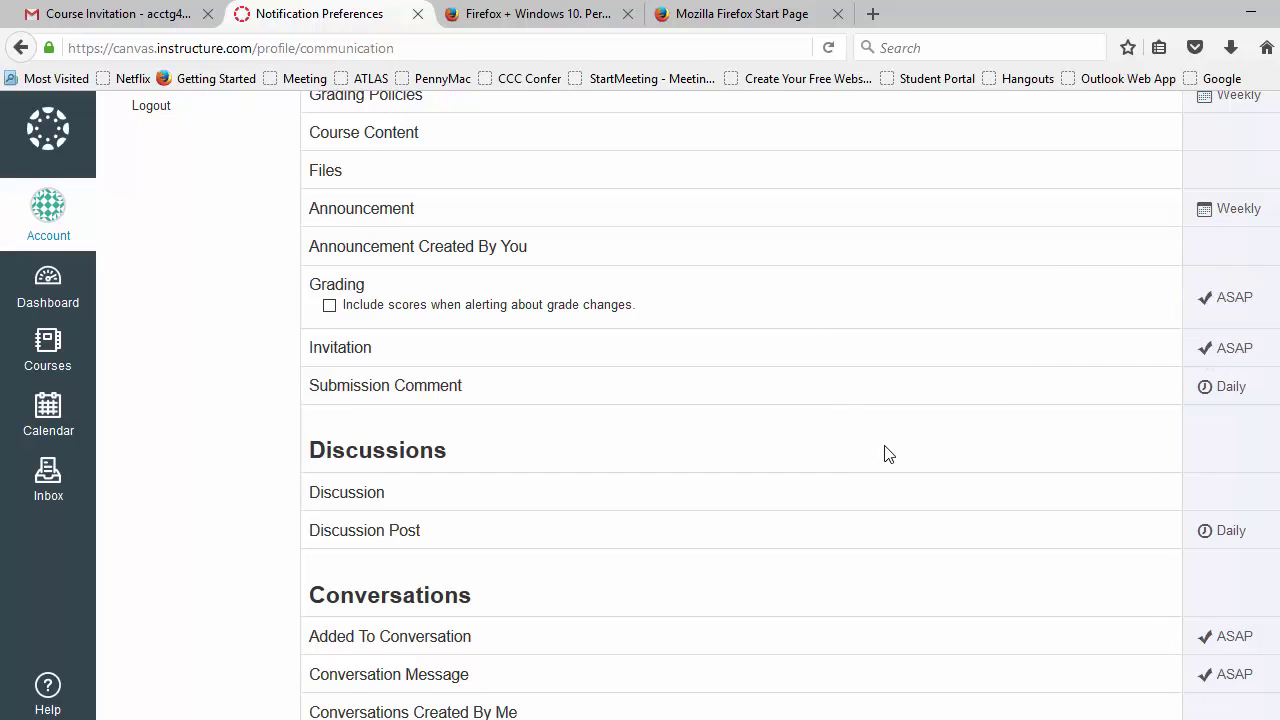
{"action": "scroll", "coordinate": [884, 454], "scroll_direction": "down", "scroll_amount": 1}
{"action": "scroll", "coordinate": [884, 454], "scroll_direction": "down", "scroll_amount": 1}
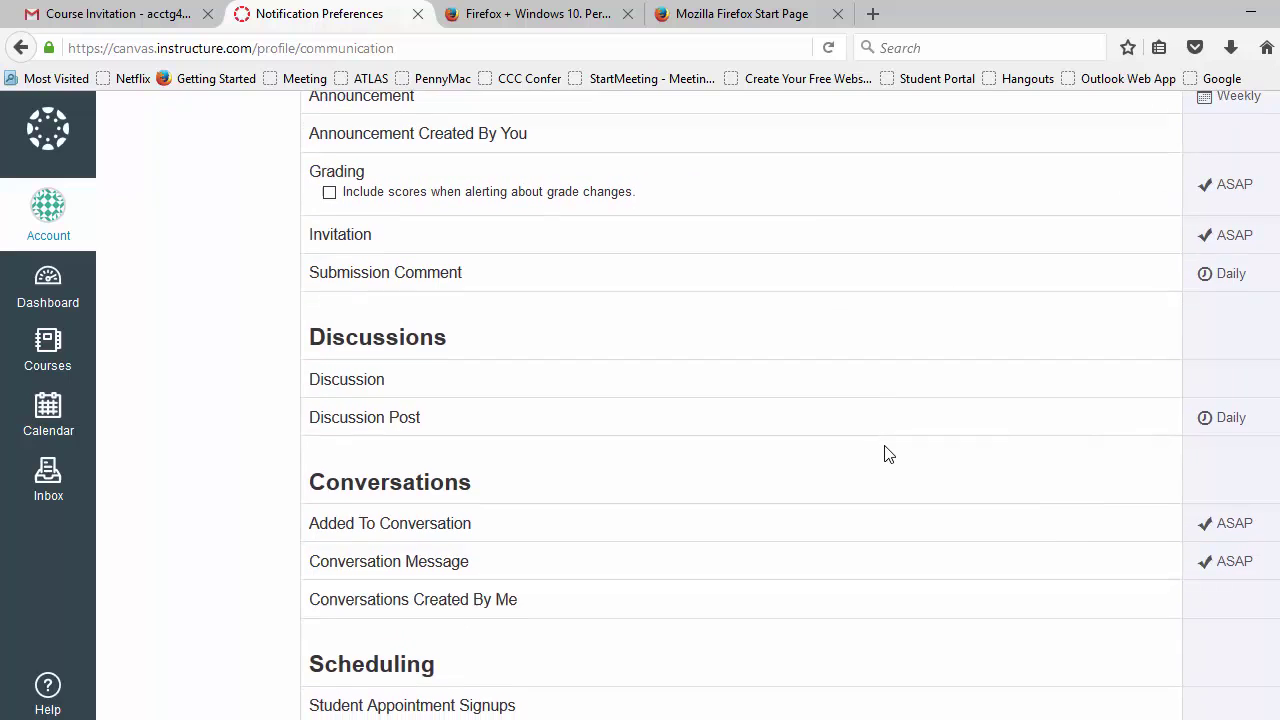
{"action": "scroll", "coordinate": [884, 454], "scroll_direction": "down", "scroll_amount": 5}
{"action": "scroll", "coordinate": [884, 454], "scroll_direction": "down", "scroll_amount": 5}
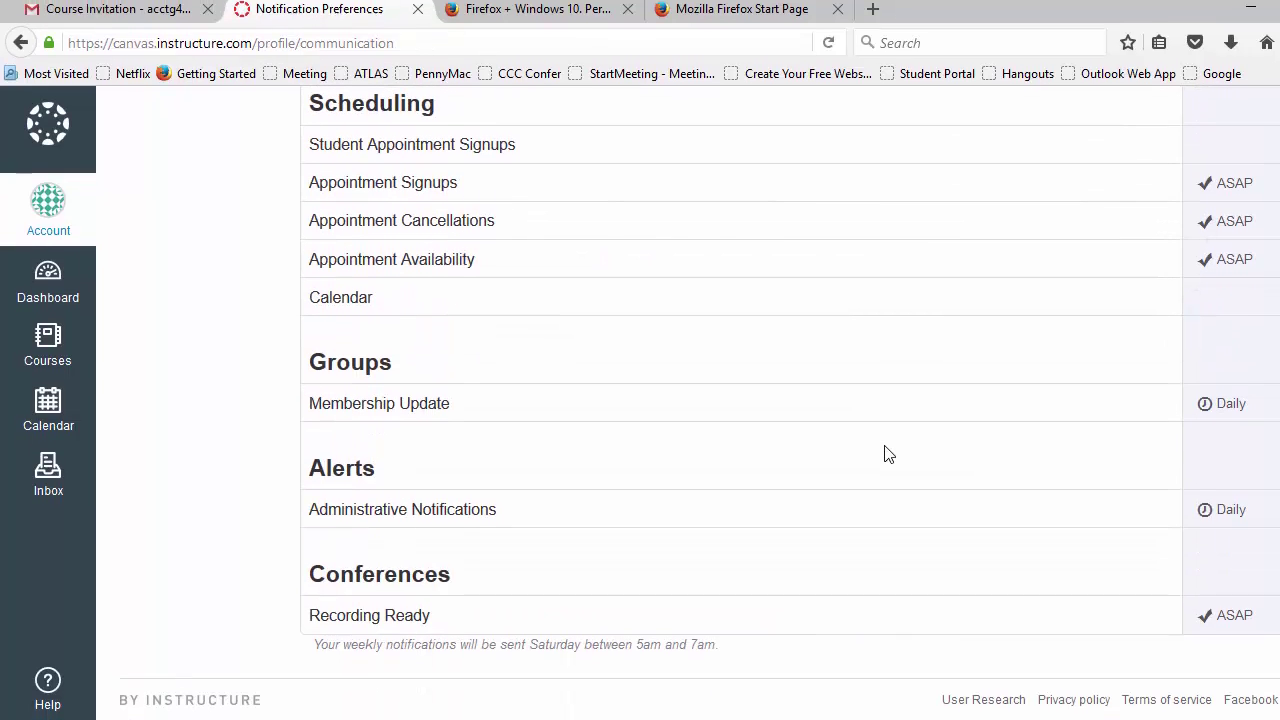
{"action": "scroll", "coordinate": [884, 454], "scroll_direction": "up", "scroll_amount": 5}
{"action": "scroll", "coordinate": [884, 454], "scroll_direction": "up", "scroll_amount": 5}
{"action": "scroll", "coordinate": [884, 454], "scroll_direction": "up", "scroll_amount": 3}
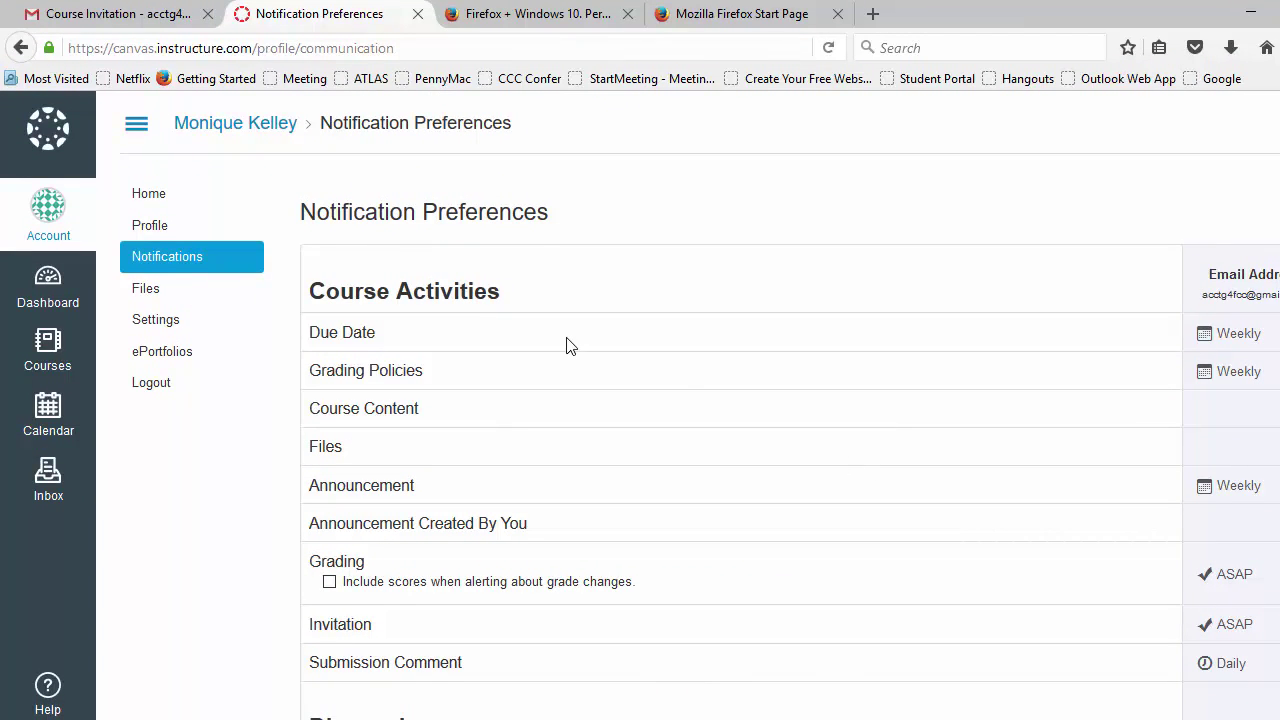
Step: Return to the Dashboard and open the Acctg 4A Hybrid course home page
{"action": "left_click", "coordinate": [55, 312]}
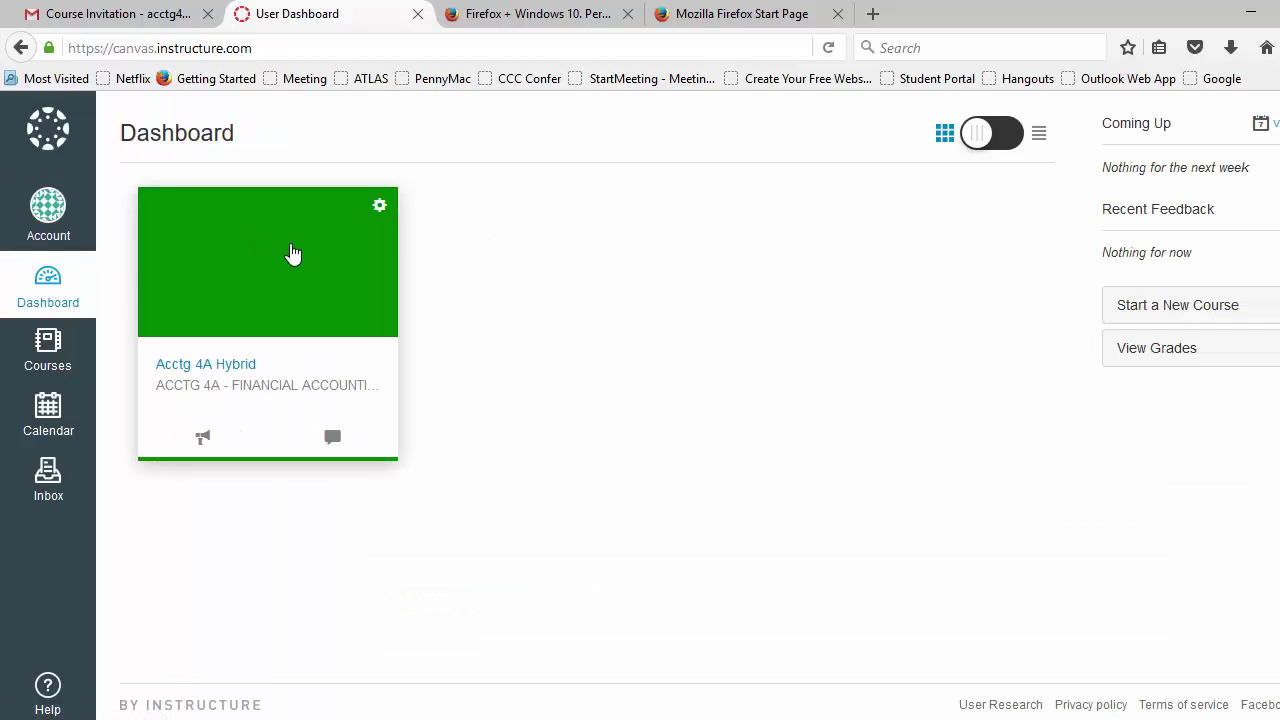
{"action": "left_click", "coordinate": [292, 254]}
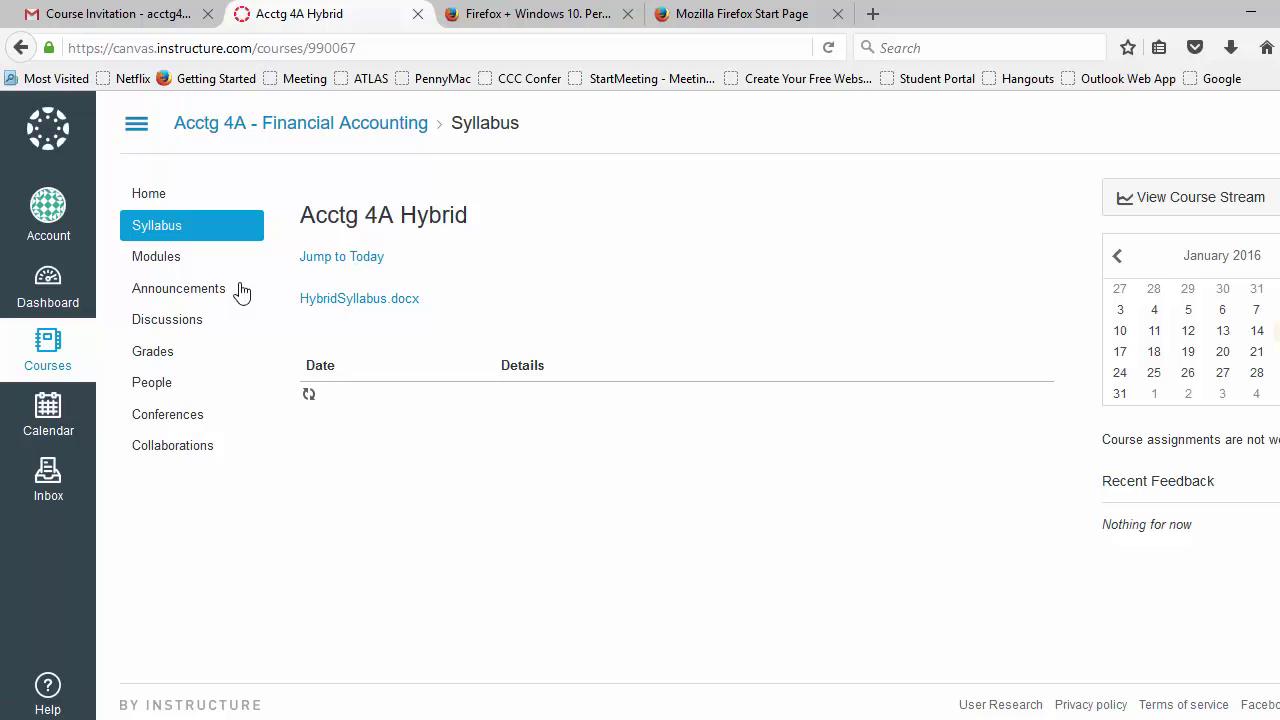
{"action": "left_click", "coordinate": [161, 213]}
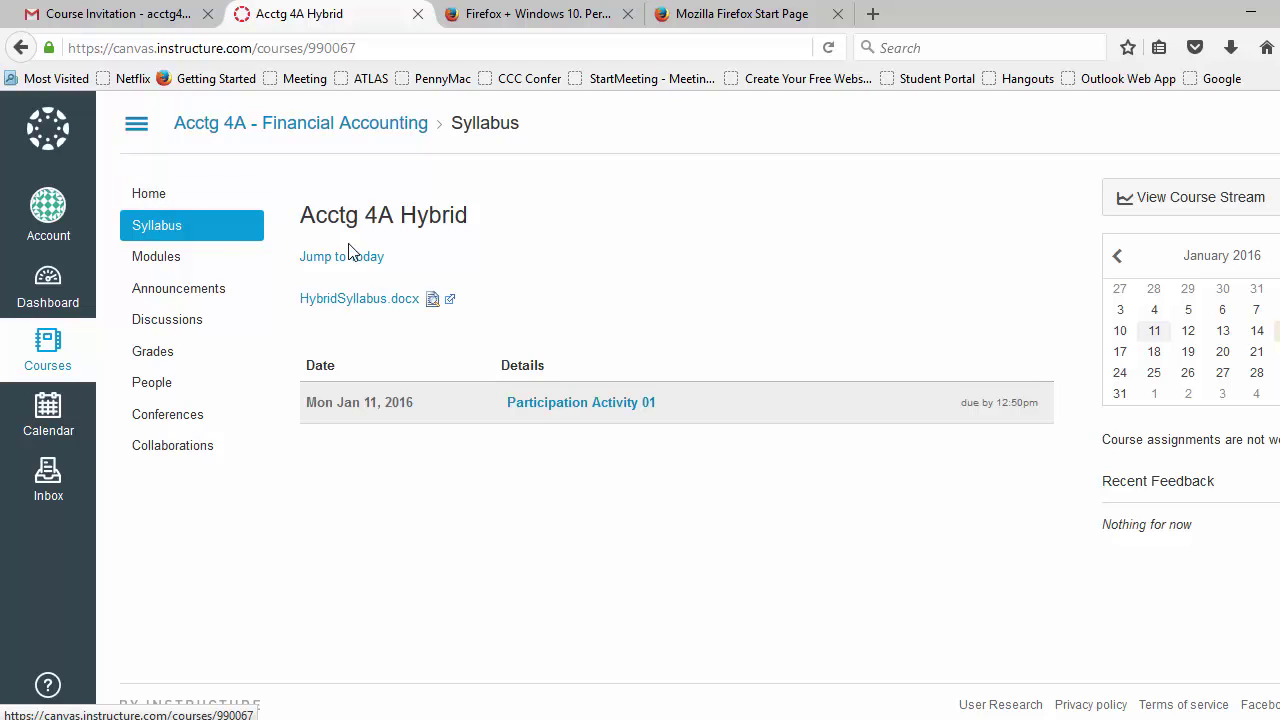
Step: Open the course syllabus and HybridSyllabus.docx, then go to Modules and cancel the download
{"action": "left_click", "coordinate": [188, 232]}
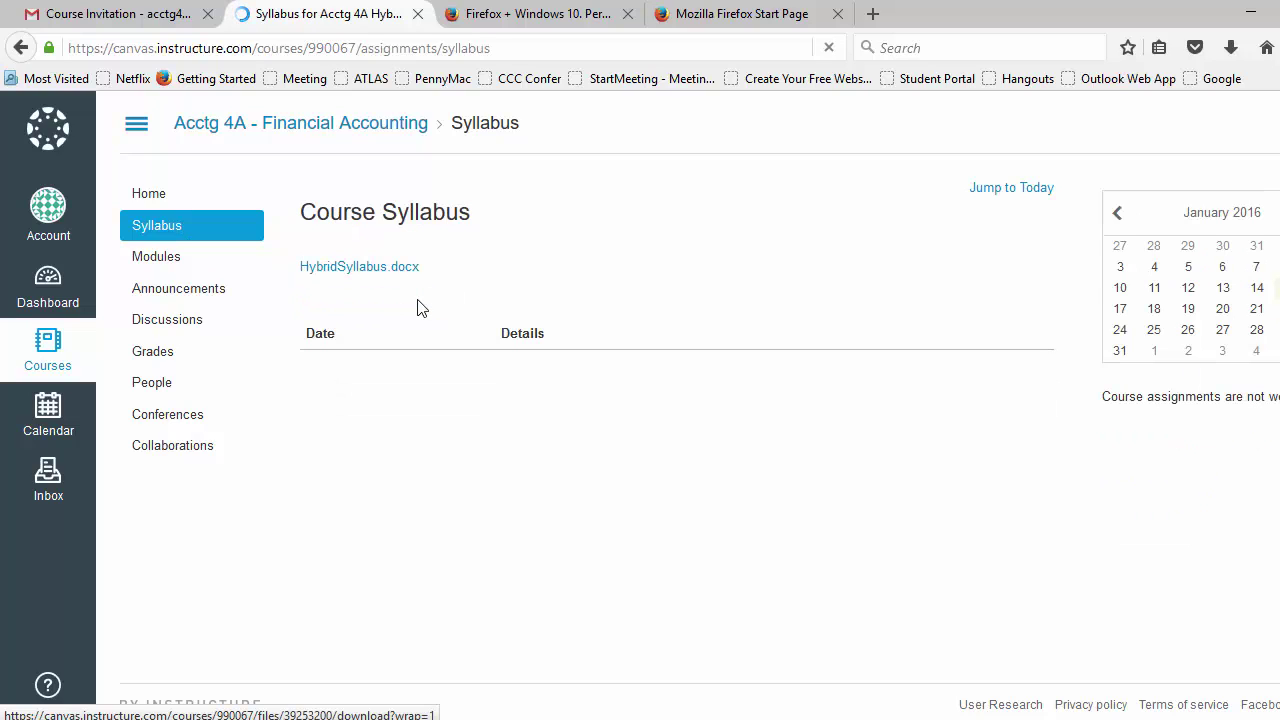
{"action": "left_click", "coordinate": [363, 266]}
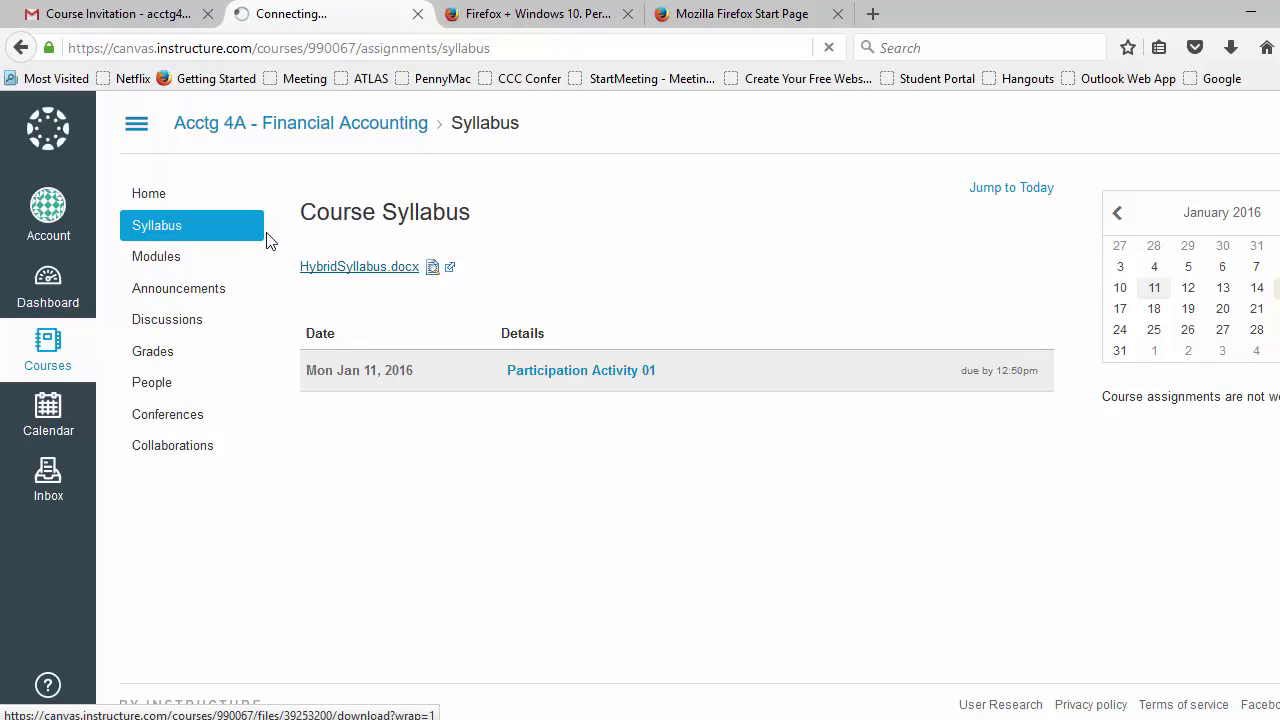
{"action": "left_click", "coordinate": [156, 258]}
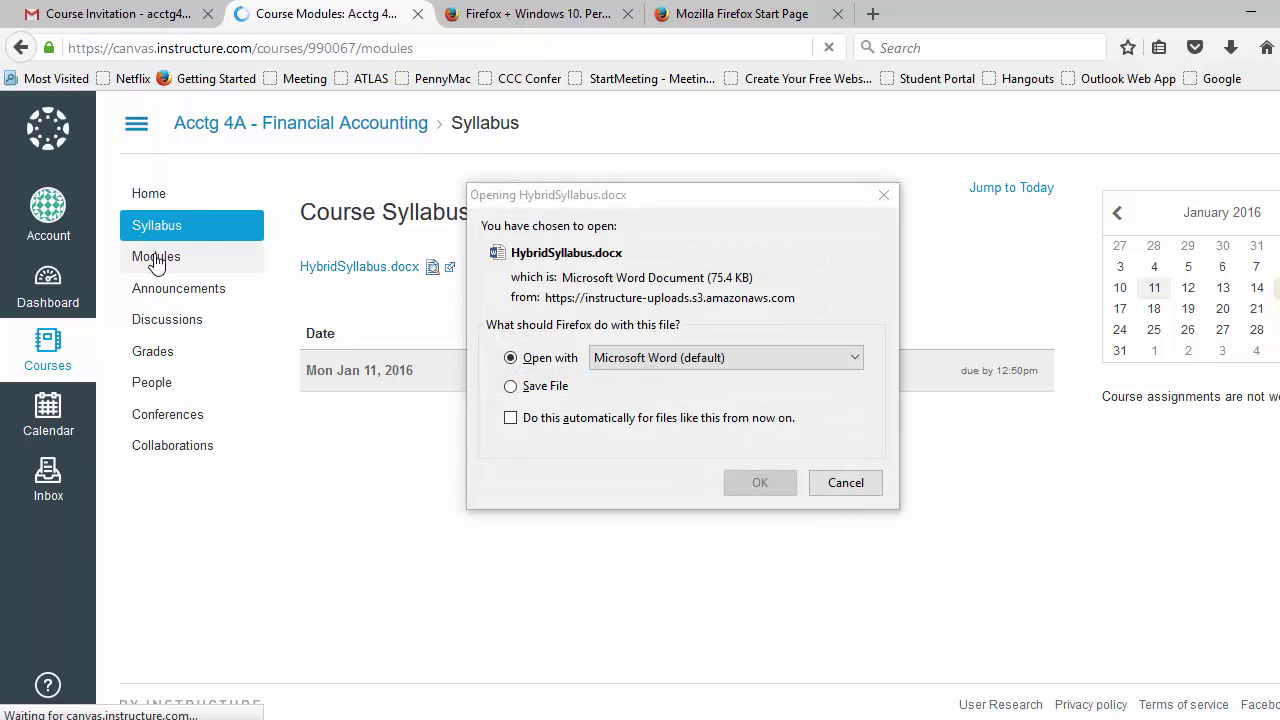
{"action": "left_click", "coordinate": [838, 482]}
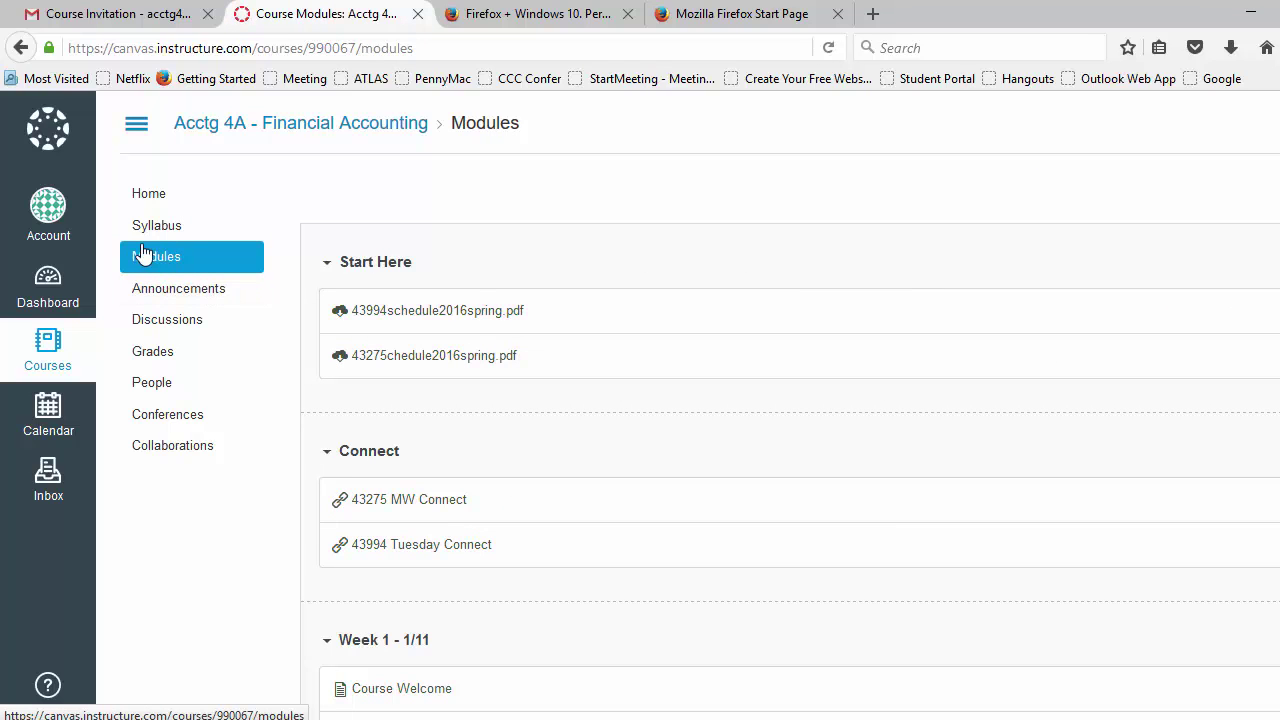